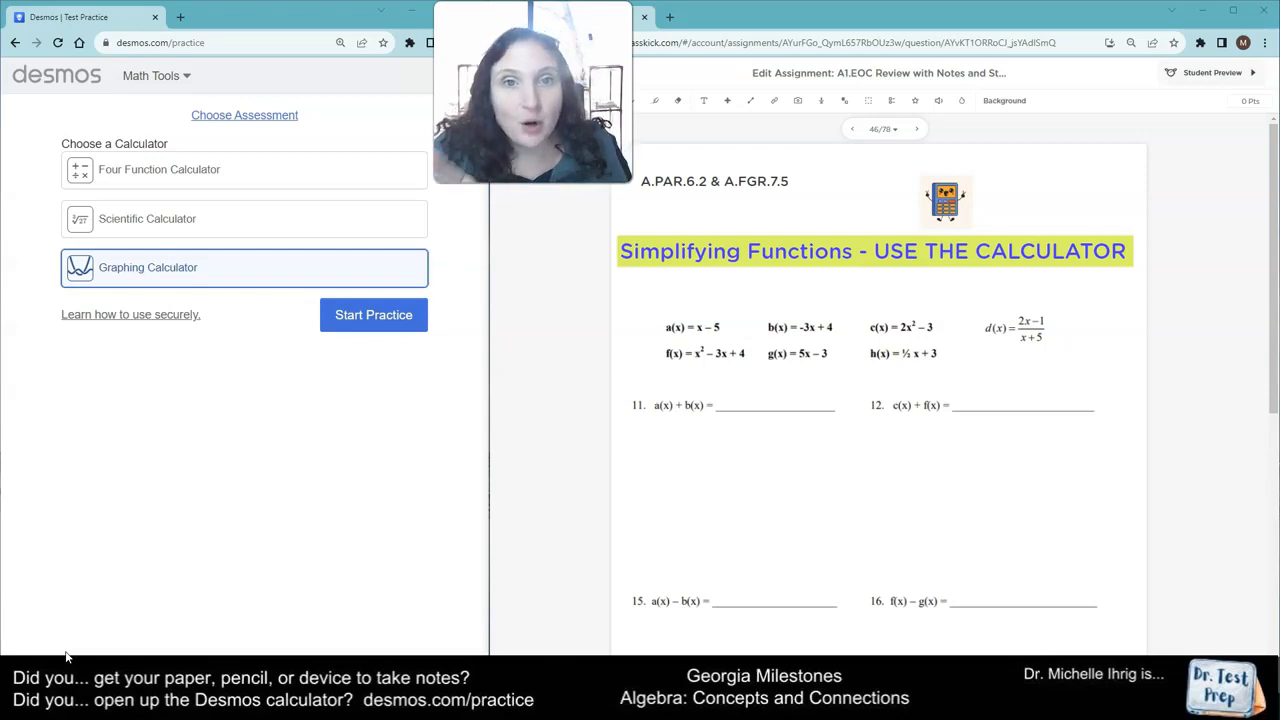
Step: Start the graphing calculator practice and define the function a(x) = x − 5 in the first expression
left_click(401, 315)
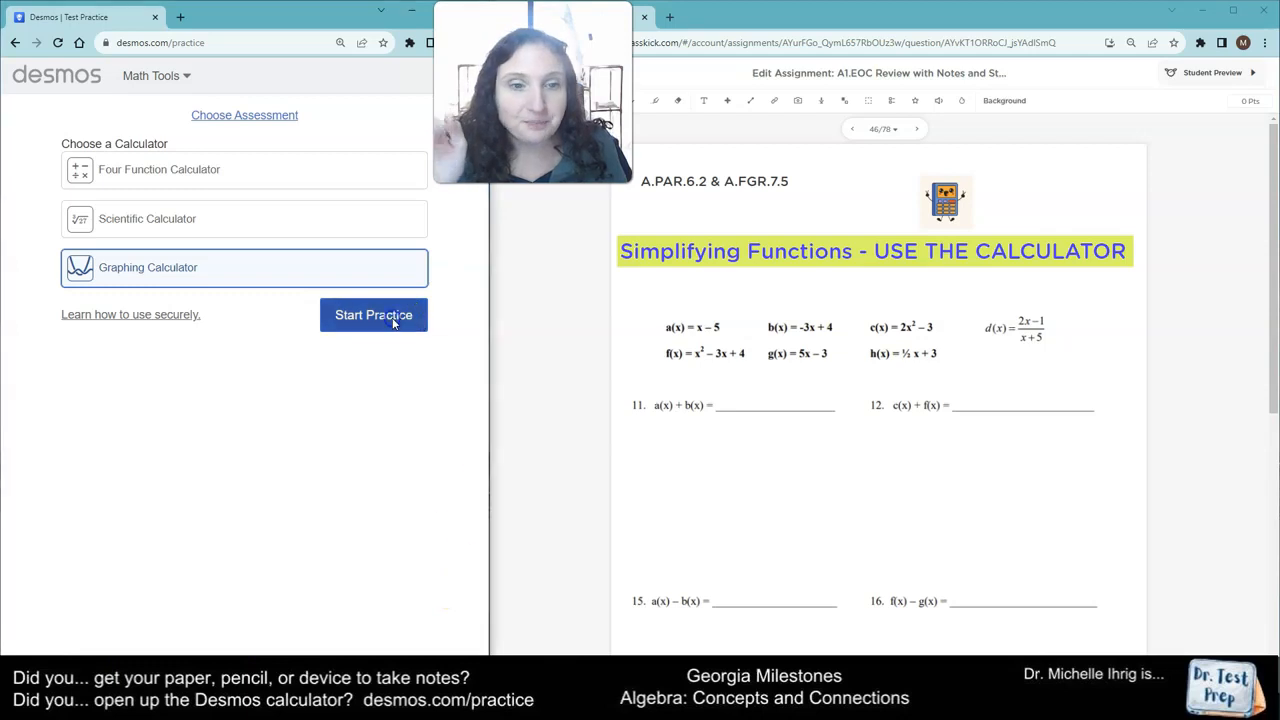
left_click(650, 358)
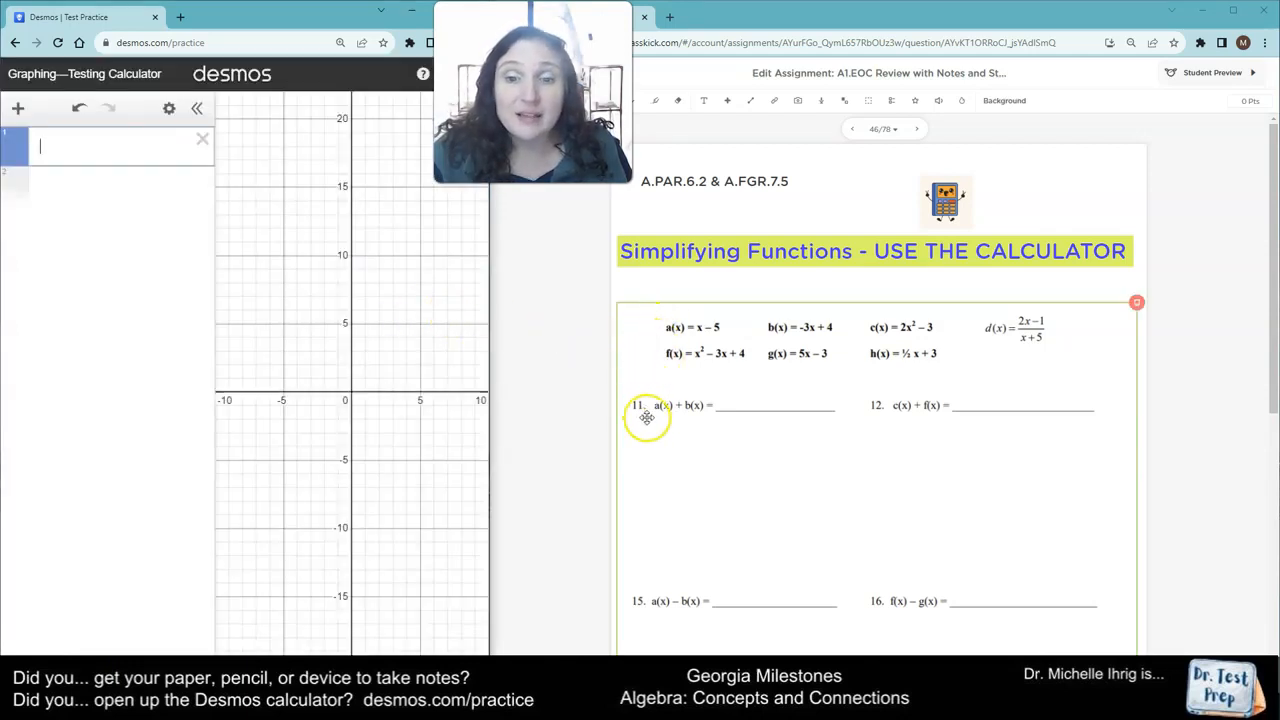
left_click(111, 155)
type("a(x)")
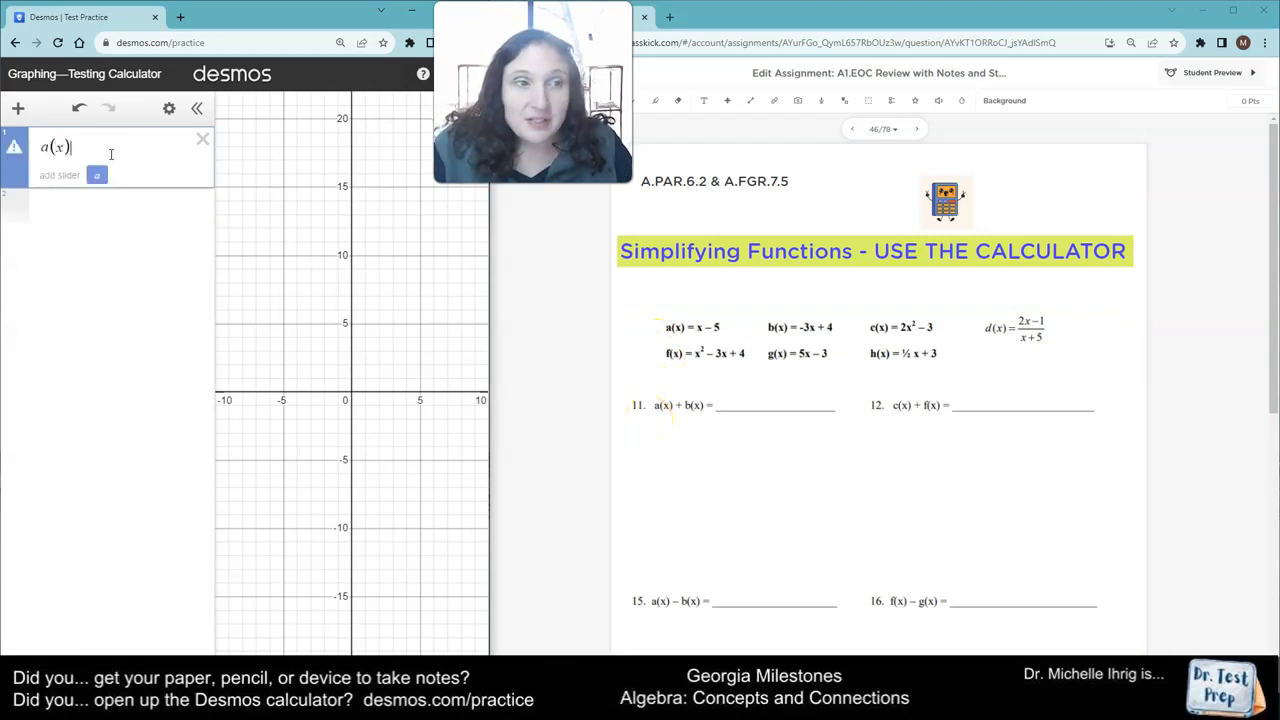
type("=x-5")
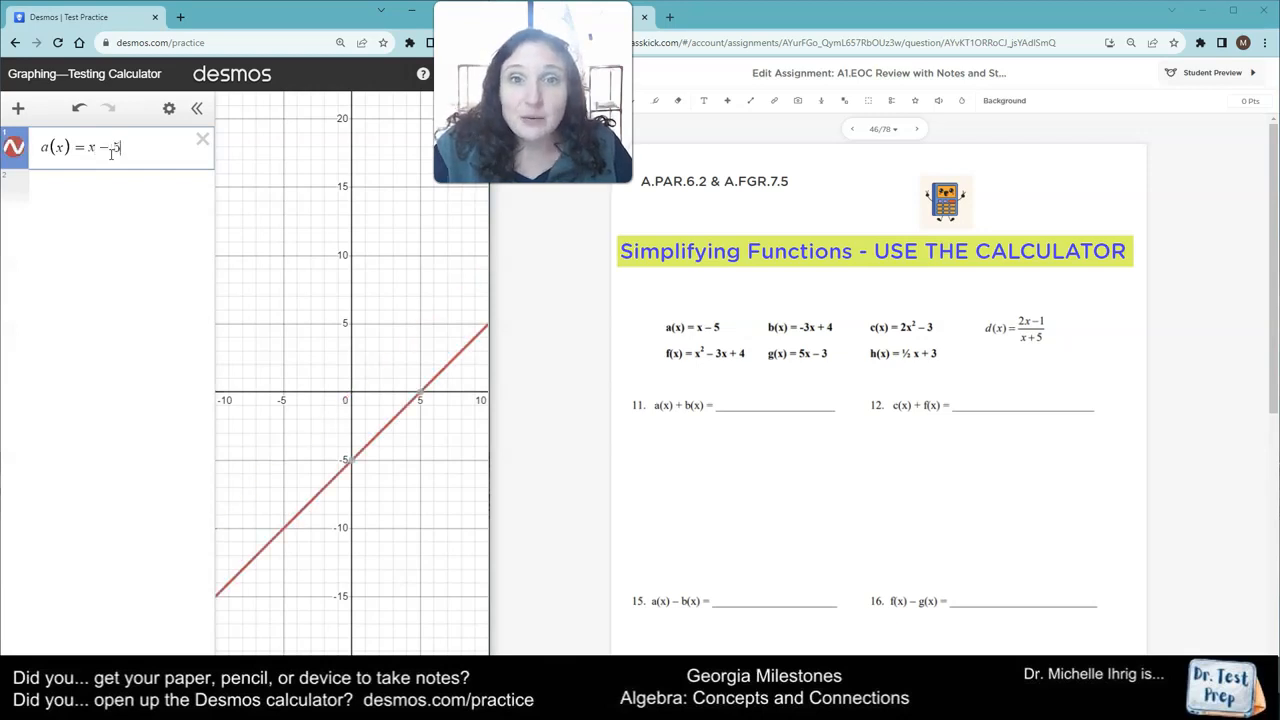
key("Return")
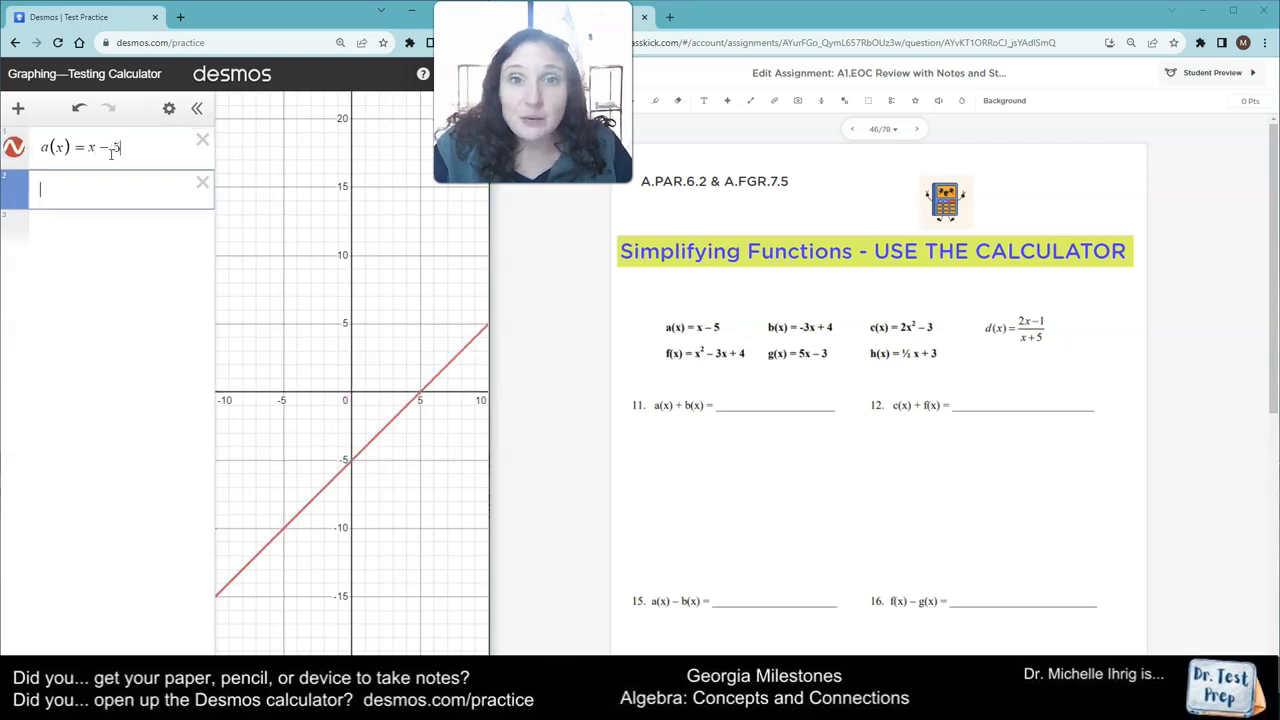
Step: Define the function b(x) = −3x + 4 in the second expression
type("b")
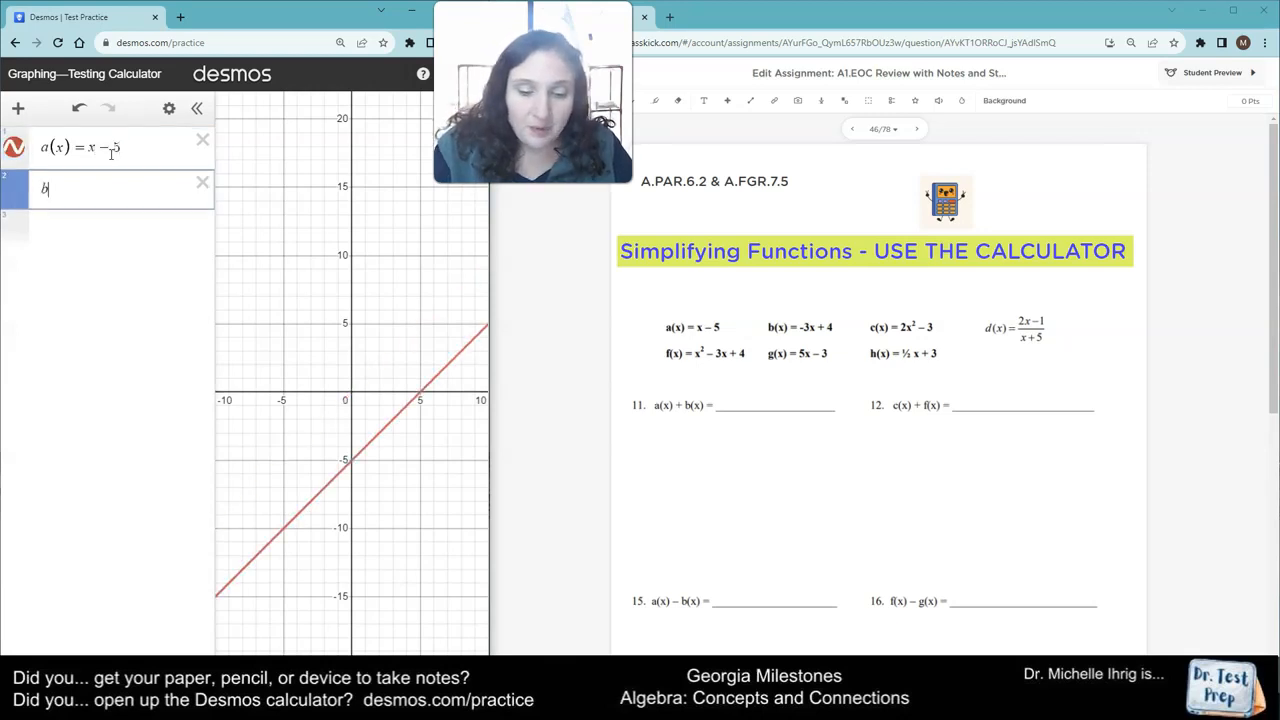
type("(x)=")
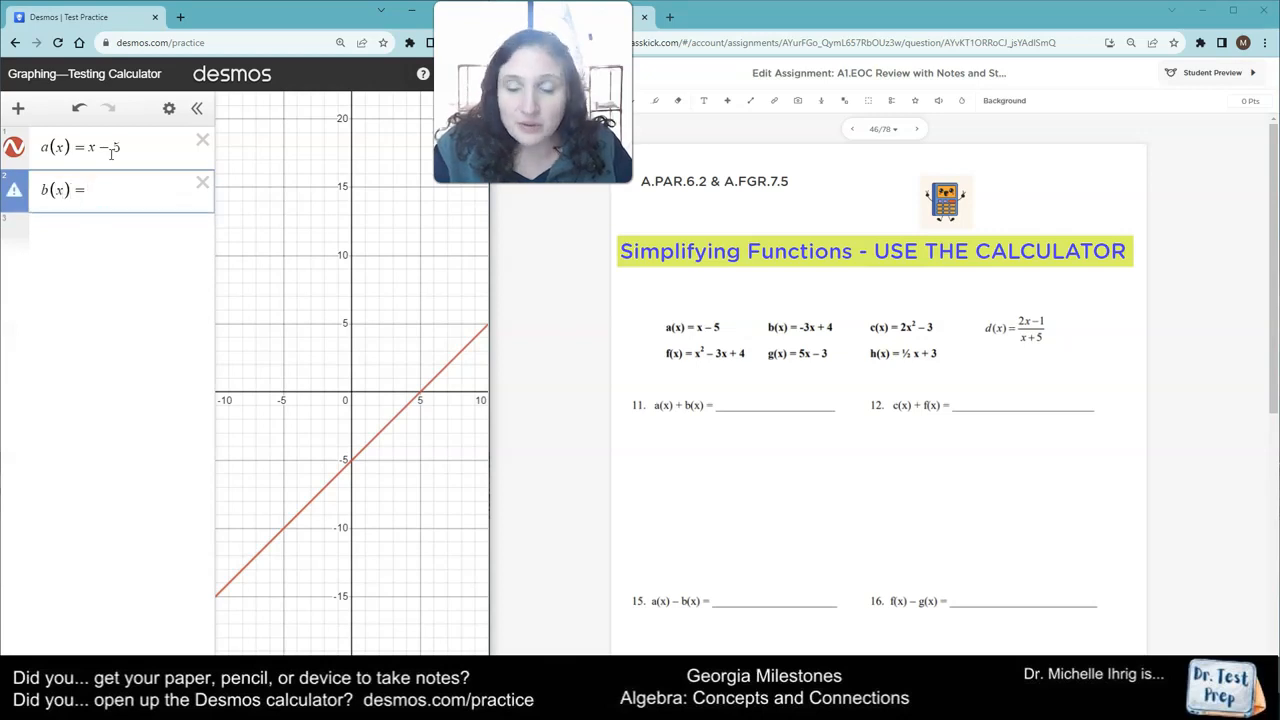
type("-3x+4")
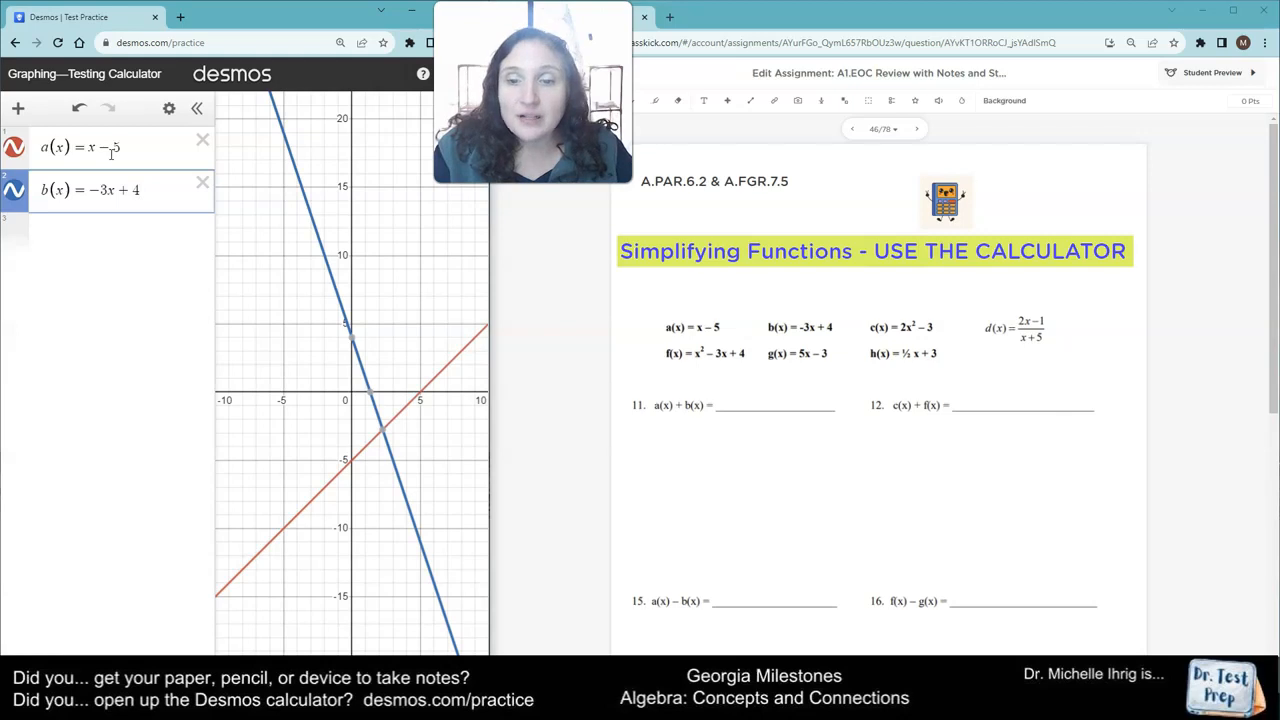
Step: Graph a(x) + b(x) as the third expression and hide the graphs of a(x) and b(x)
left_click(78, 231)
type("a(x)+b(x)")
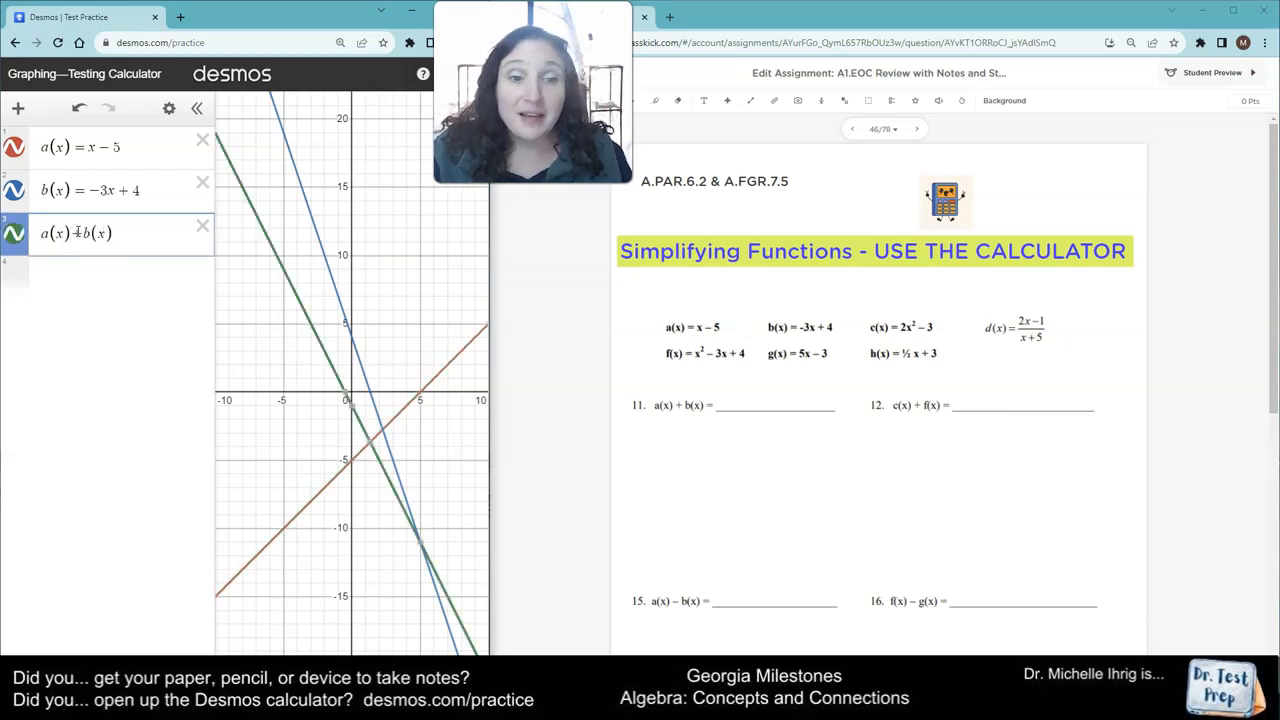
left_click(14, 191)
left_click(14, 150)
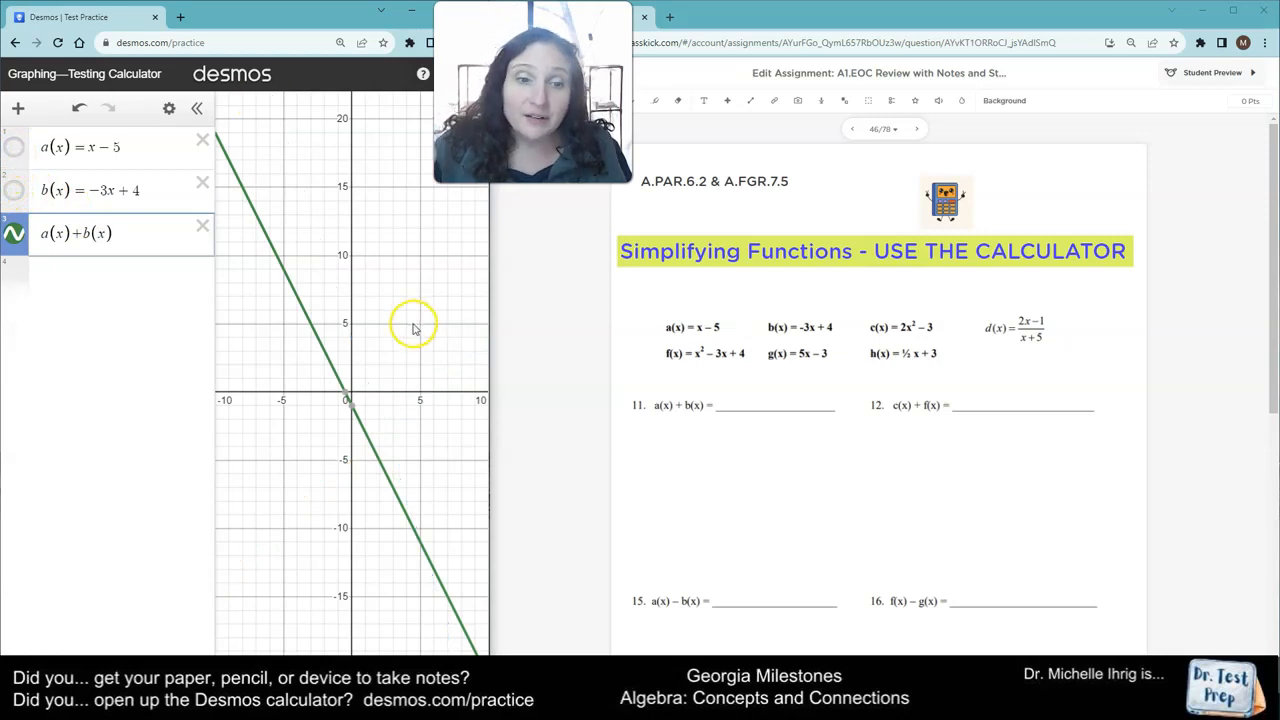
Step: Examine the sum's graph around the origin, then look at the P(x) − Q(x) question on page 47 and return to page 46
scroll(405, 335, "up", 3)
left_click_drag(374, 353, 405, 276)
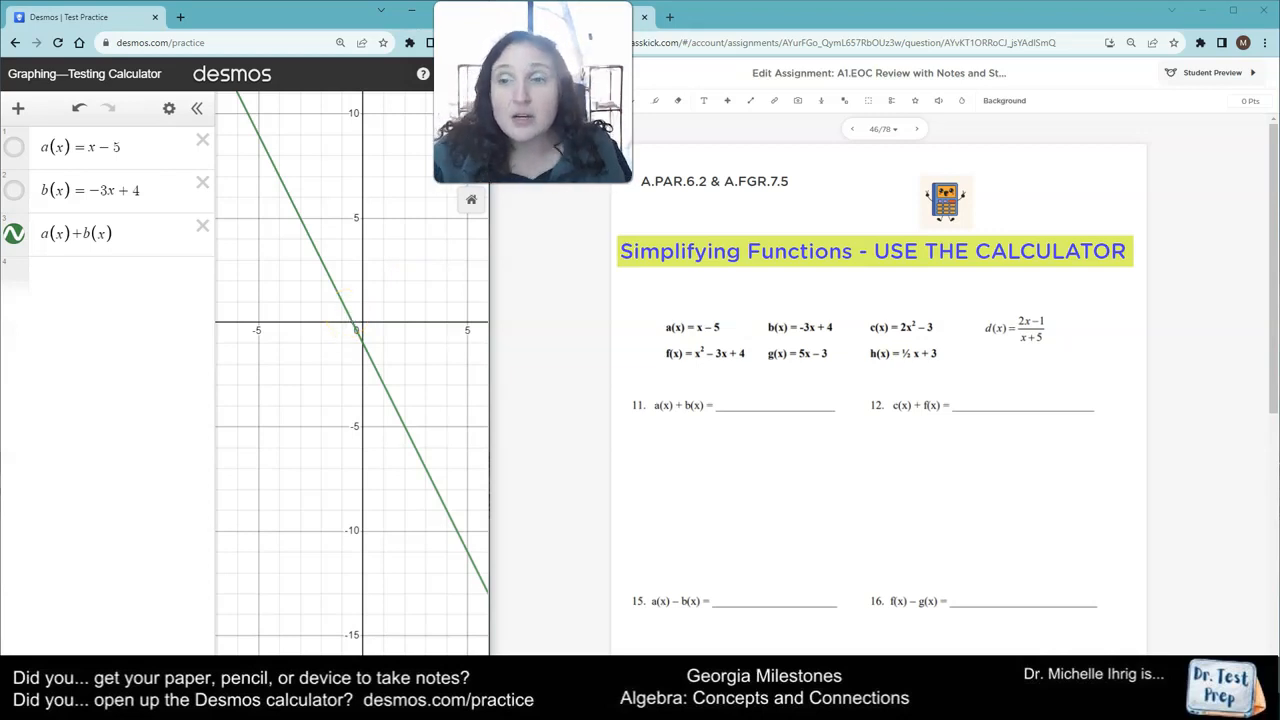
left_click(921, 129)
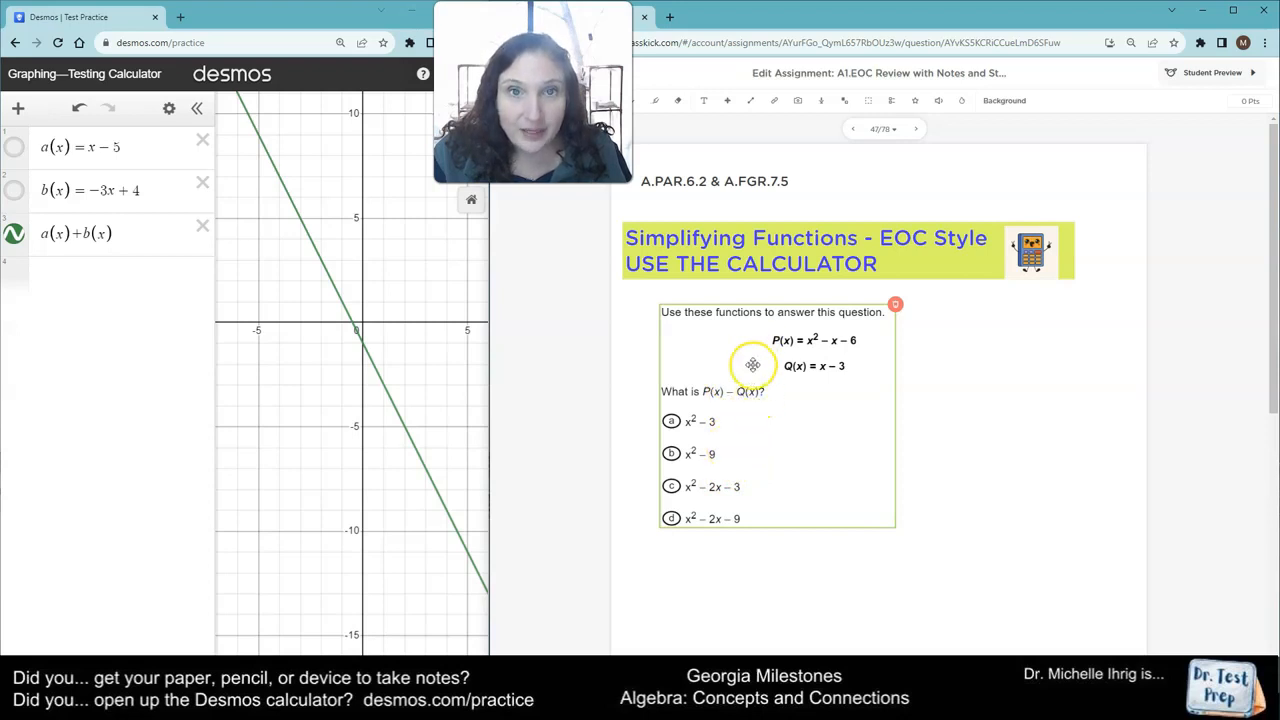
left_click(850, 131)
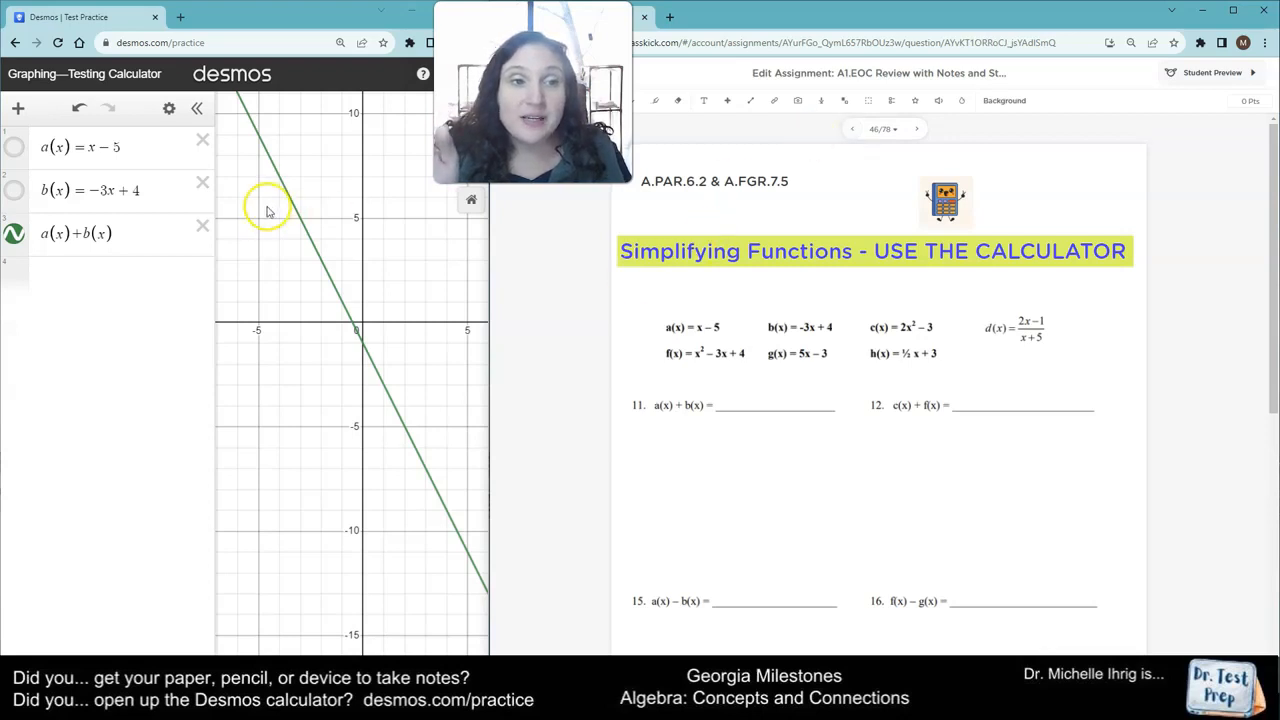
Step: Delete the expressions a(x) + b(x), b(x) and a(x) from the calculator
left_click(198, 227)
left_click(202, 184)
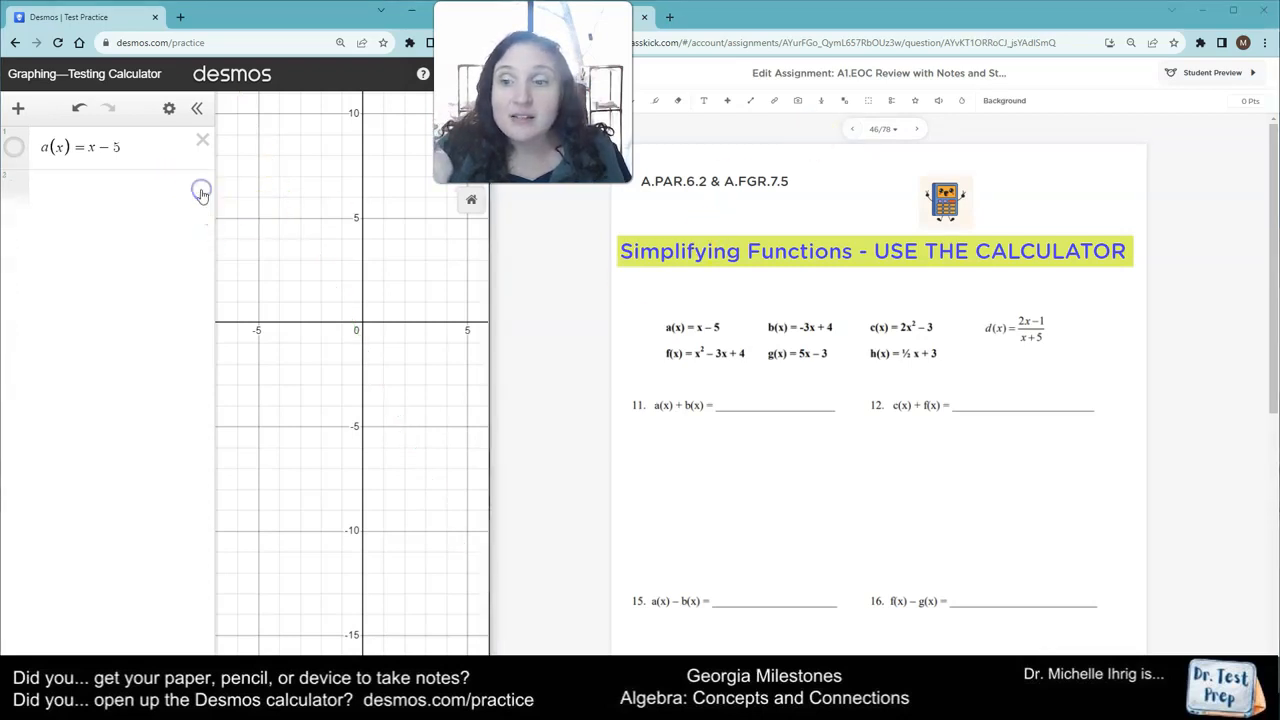
left_click(200, 141)
Step: Define the function c(x) = 2x² − 3 in the empty first expression
left_click(60, 148)
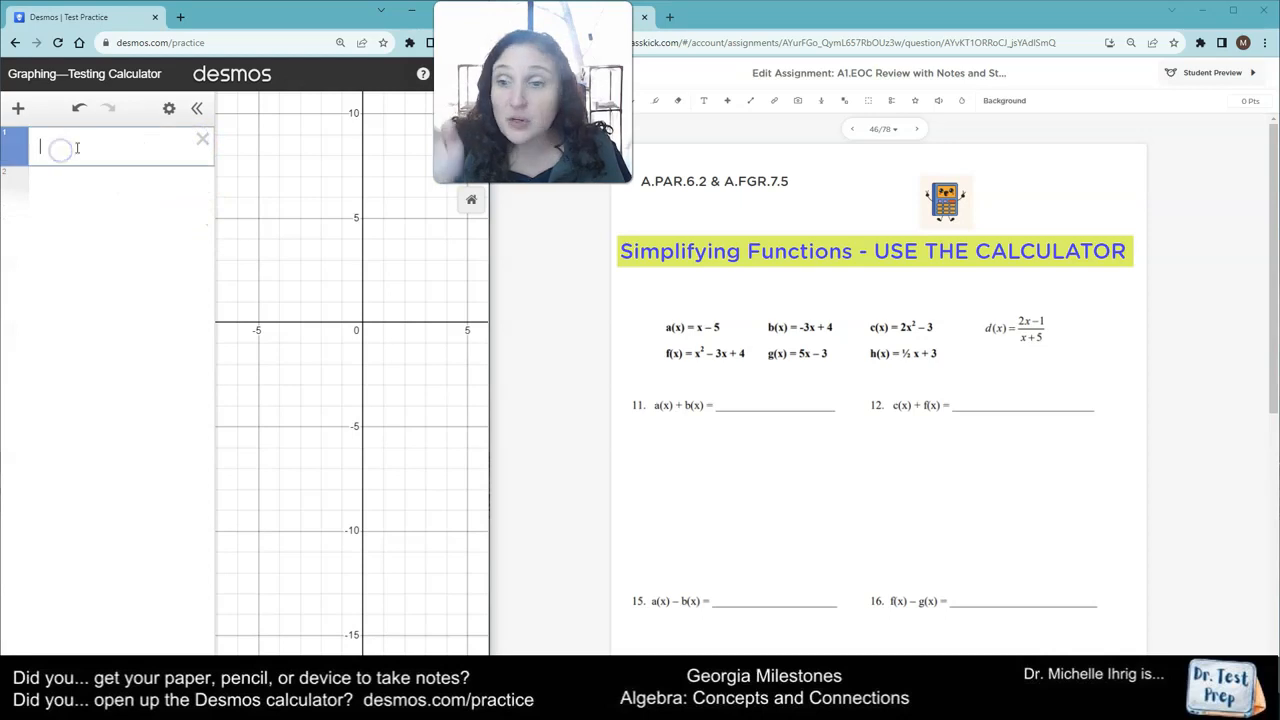
type("c(x)")
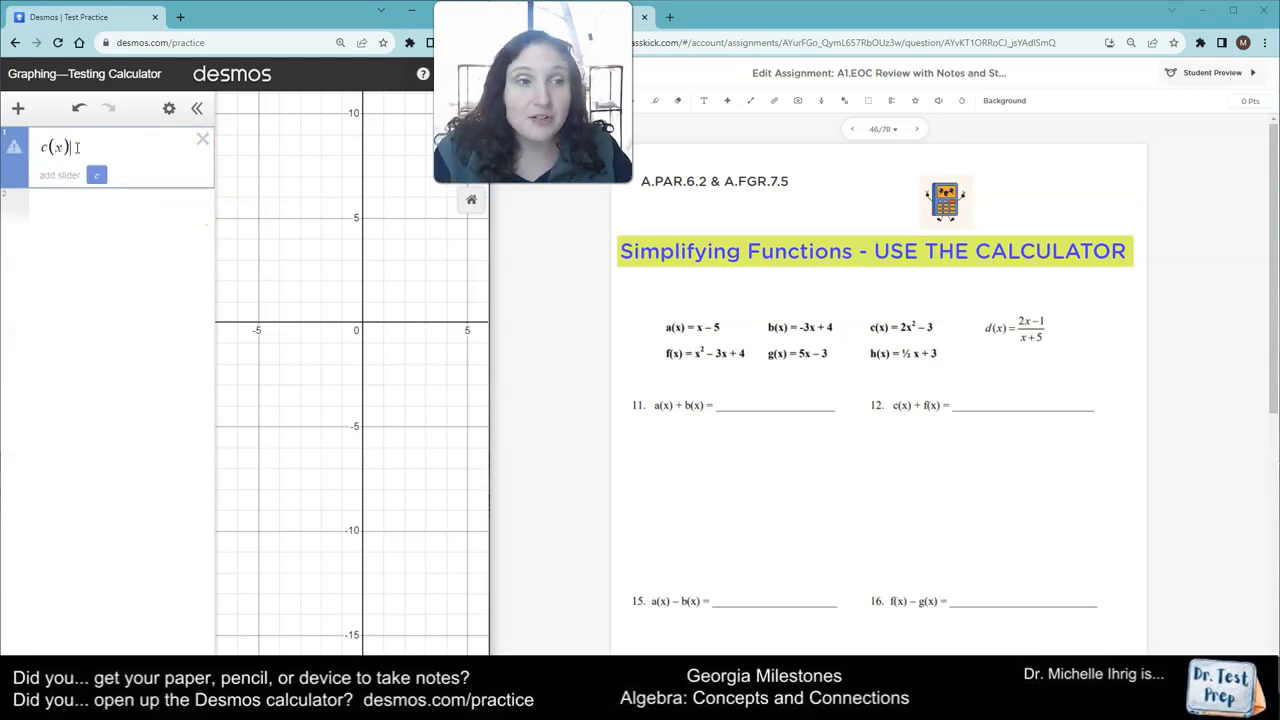
type(" = 2x^2")
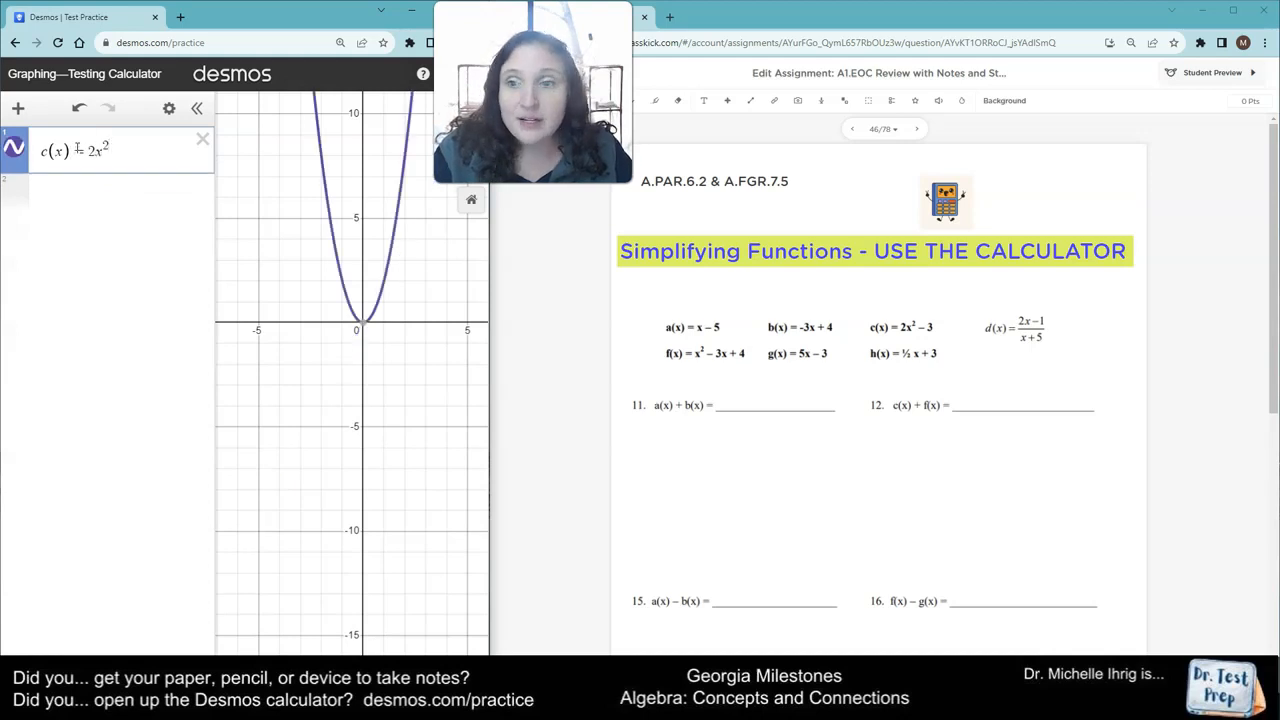
key("Right")
type("-3")
key("Return")
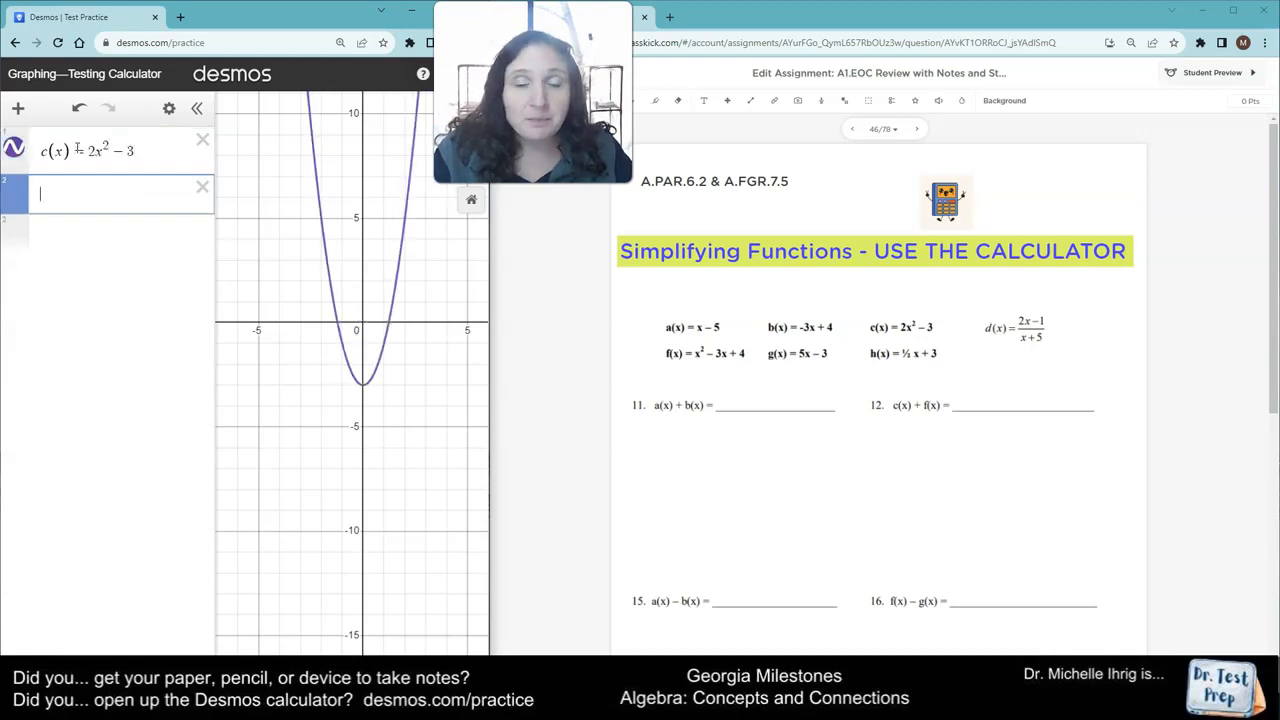
Step: Define the function f(x) = x² − 3x + 4 in the second expression
type("f(x) =")
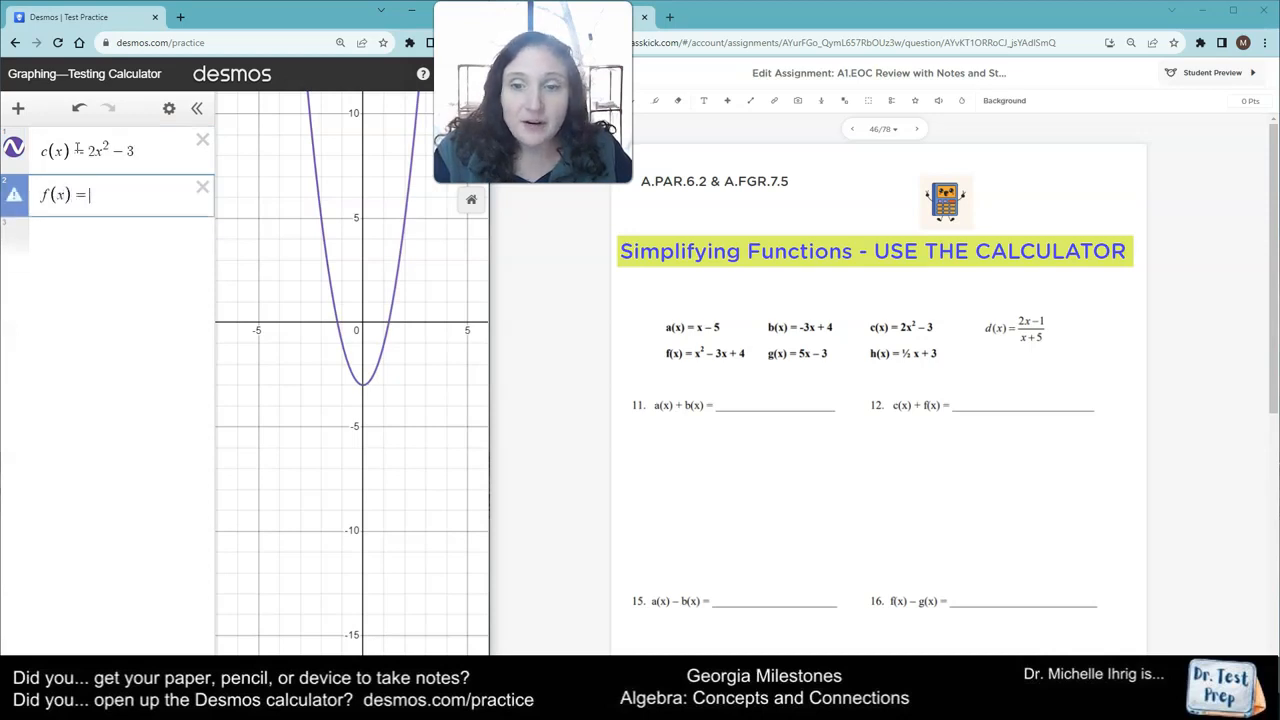
type(" x^2")
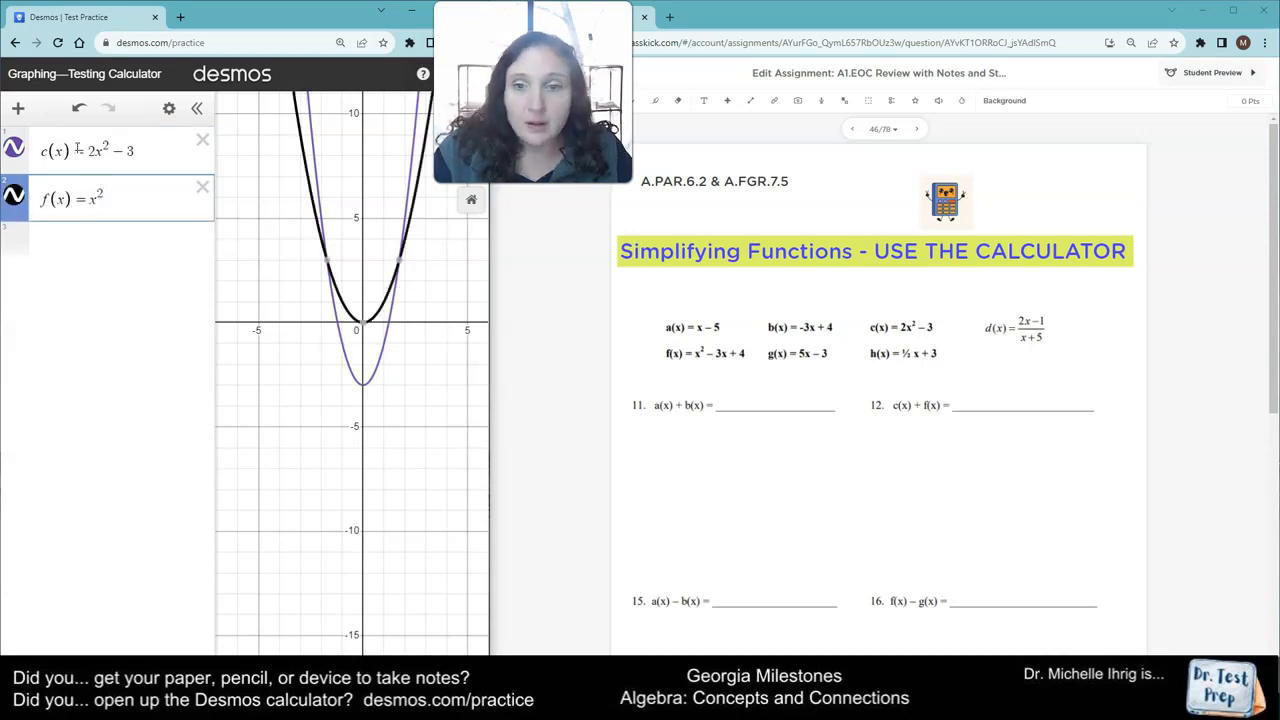
key("Right")
type("-3x")
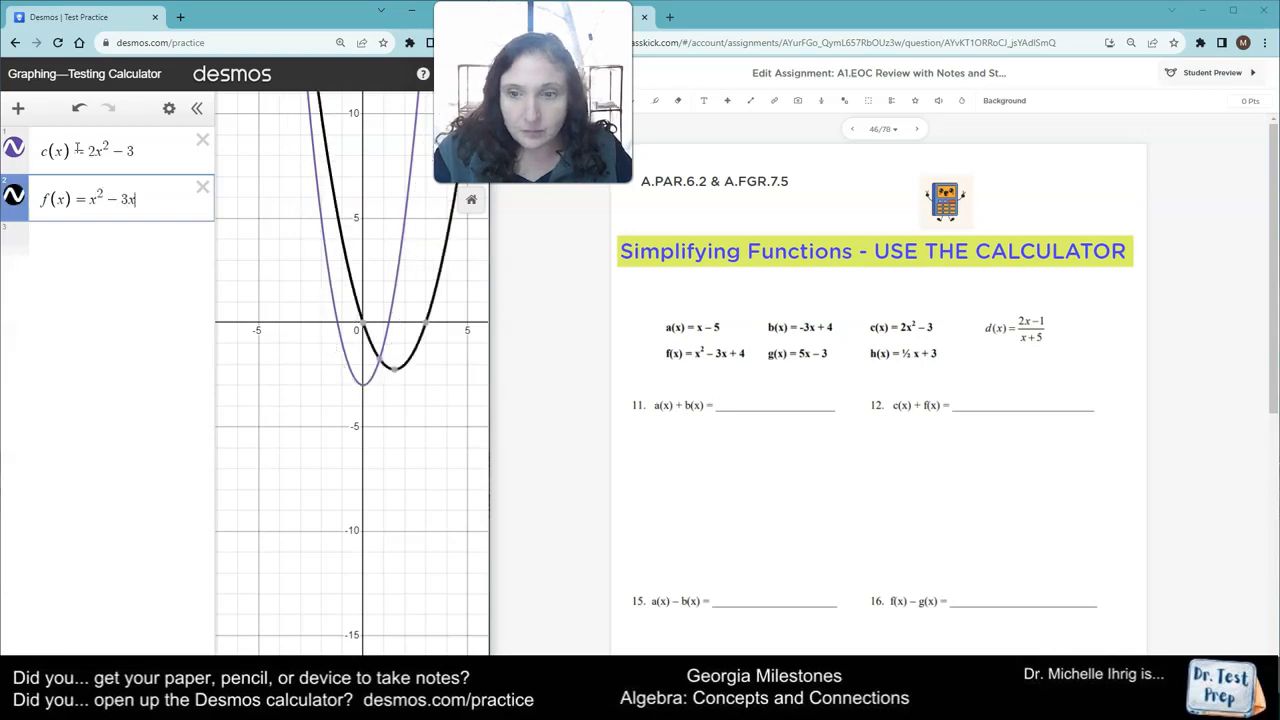
type("+4")
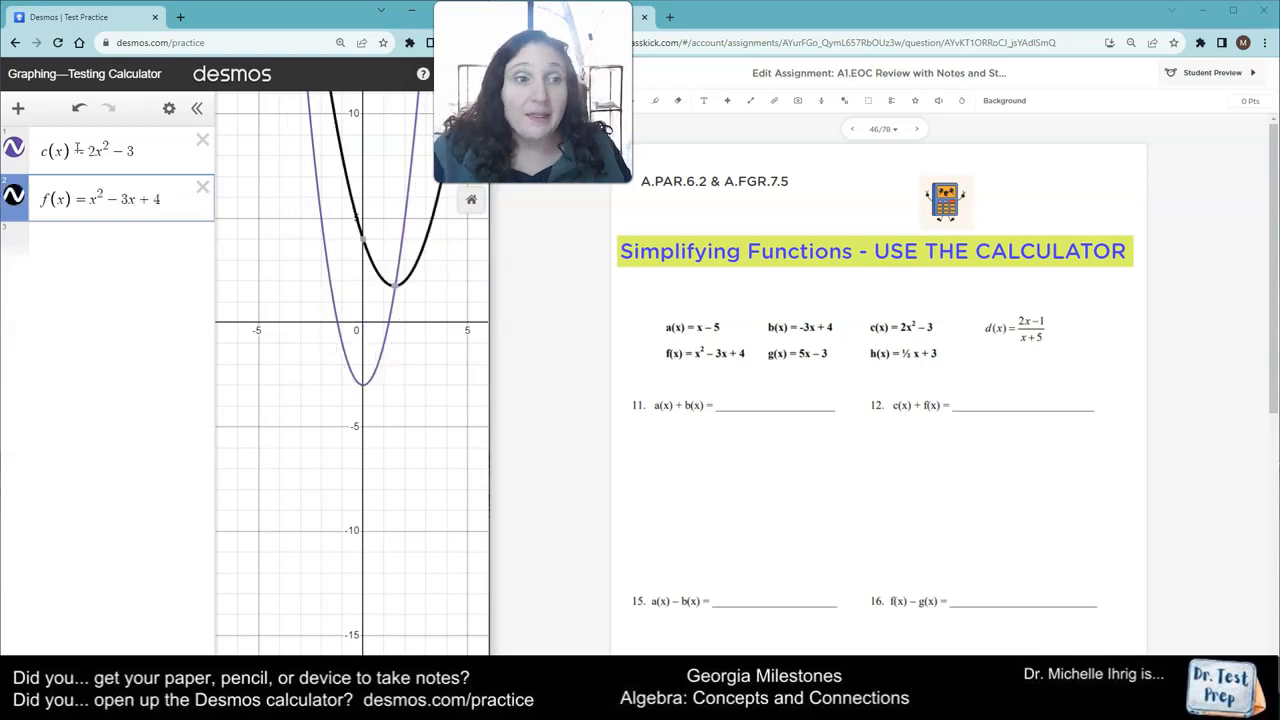
Step: Graph c(x) + f(x) as the third expression and hide the graphs of f(x) and c(x)
left_click(45, 234)
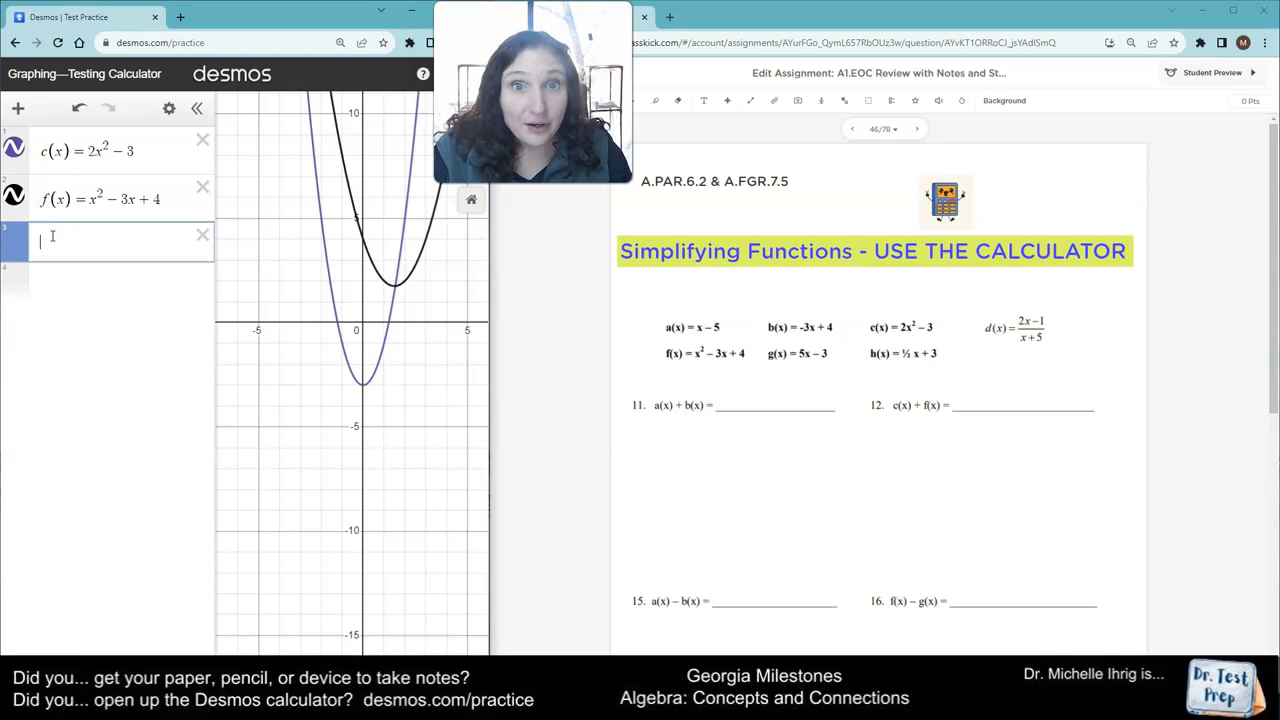
type("c(x)+")
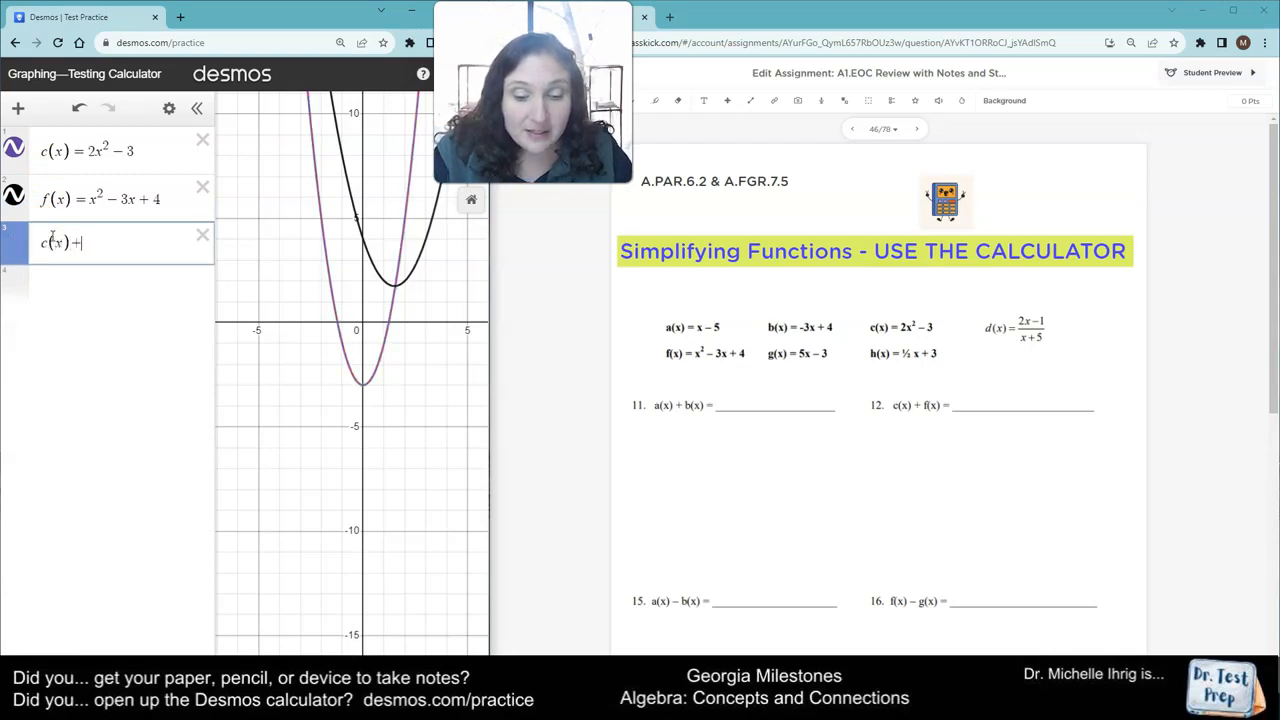
type("f(x)")
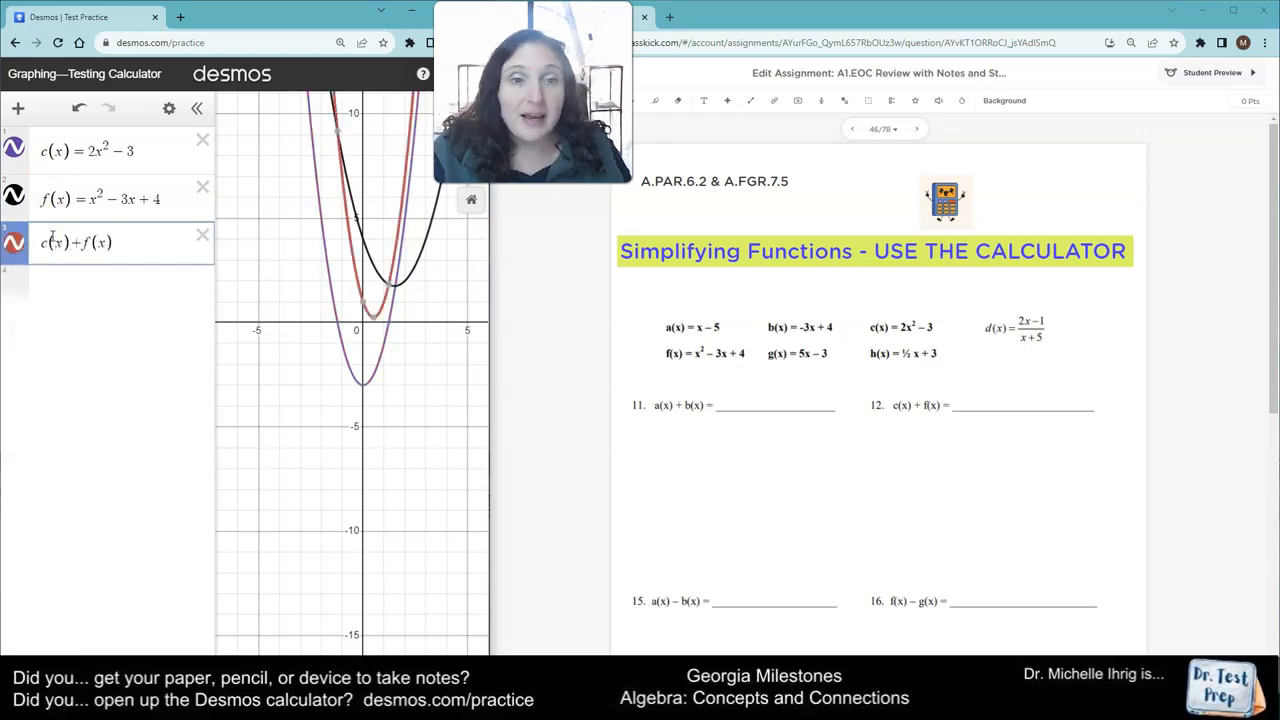
left_click(14, 195)
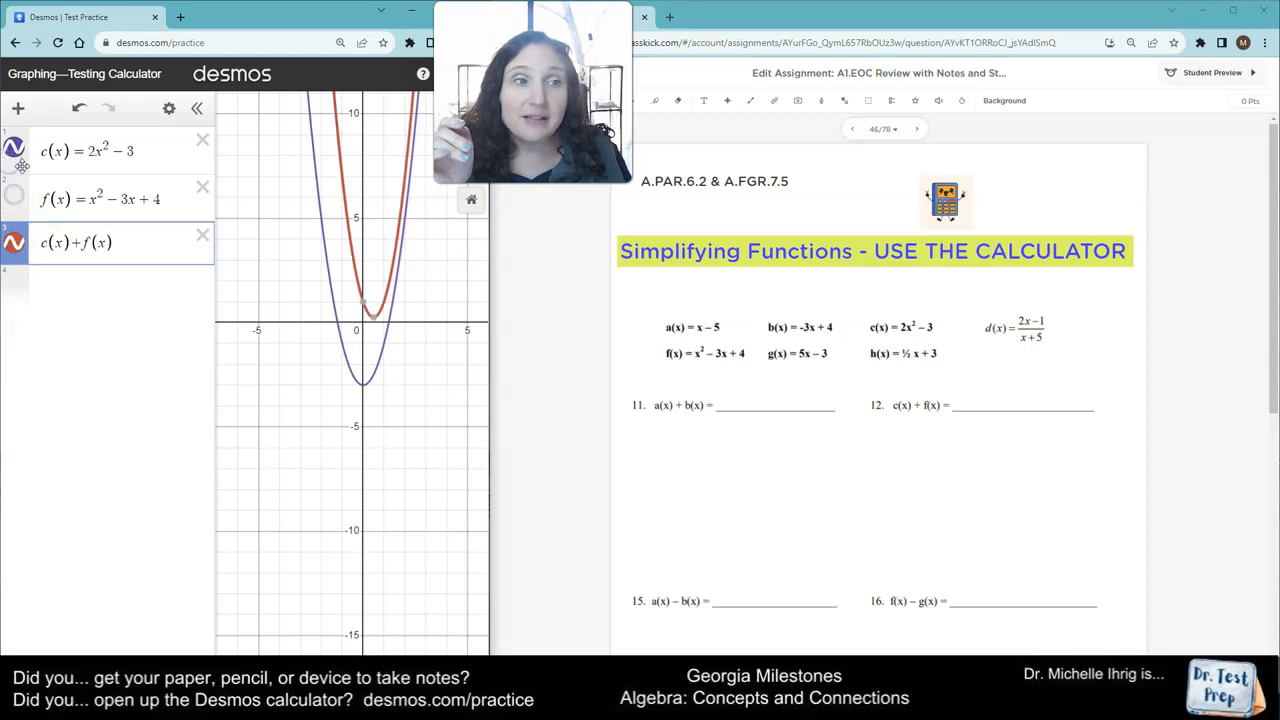
left_click(16, 150)
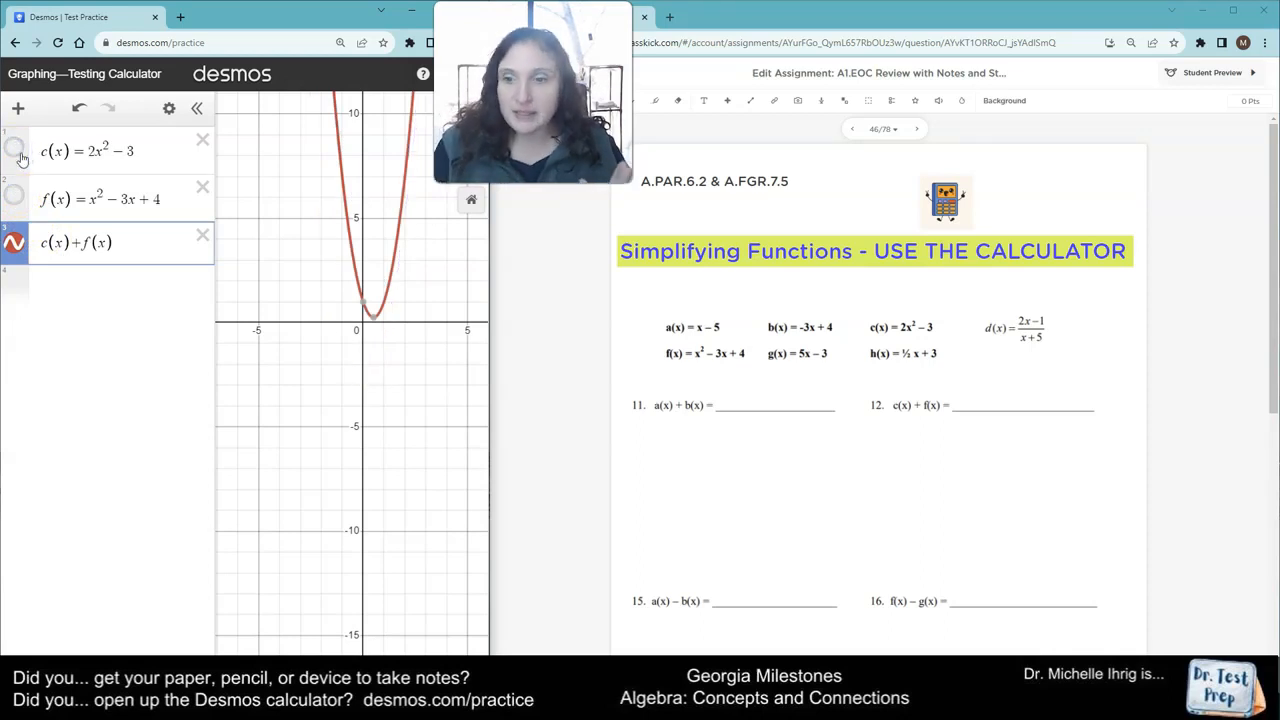
Step: Handwrite 2x² and −3 under question 12 with a gap for the x term, and erase the extra minus sign between them
left_click(632, 101)
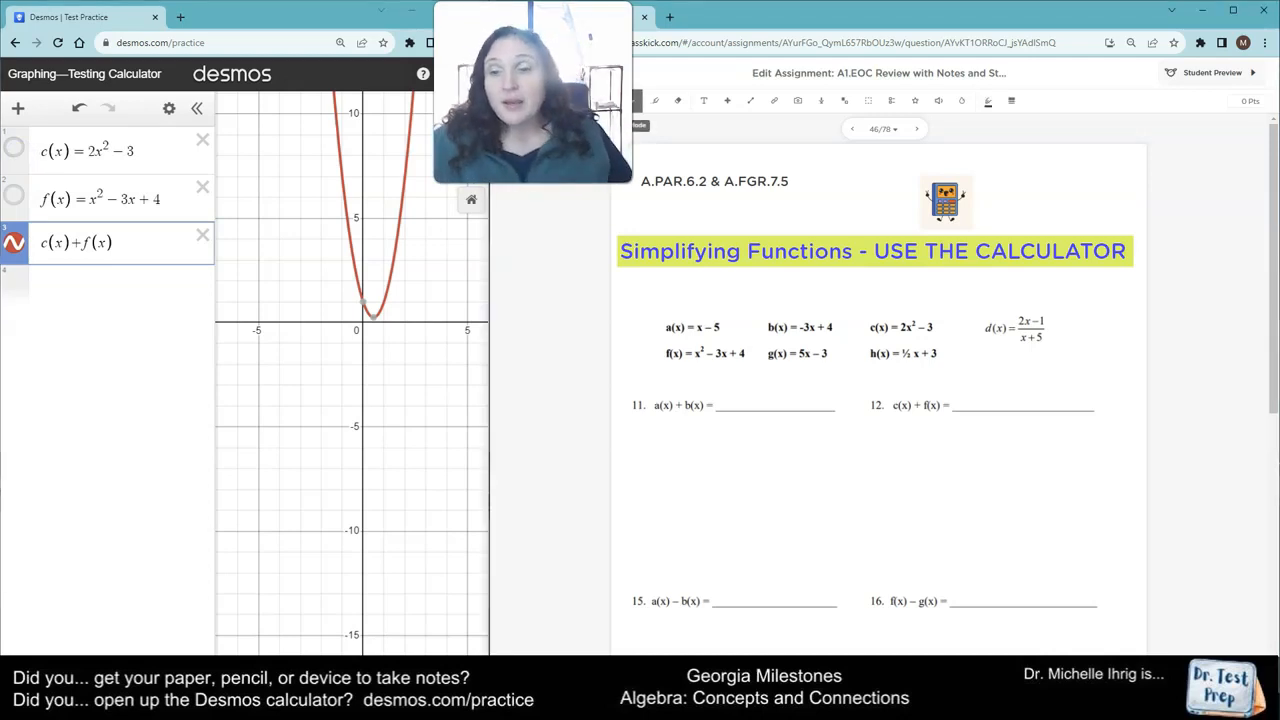
left_click_drag(879, 429, 905, 444)
mouse_move(905, 432)
left_mouse_down()
mouse_move(895, 445)
mouse_move(911, 428)
mouse_move(1001, 440)
left_mouse_up()
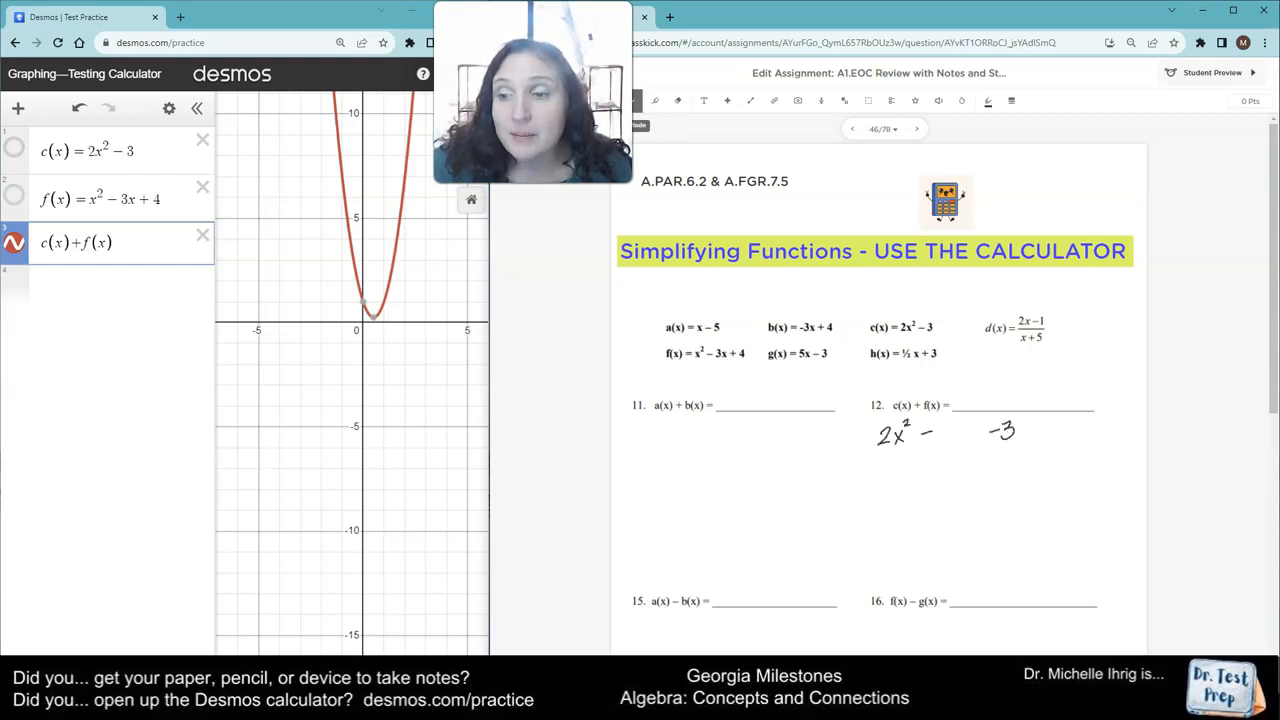
left_click(678, 101)
left_click(927, 433)
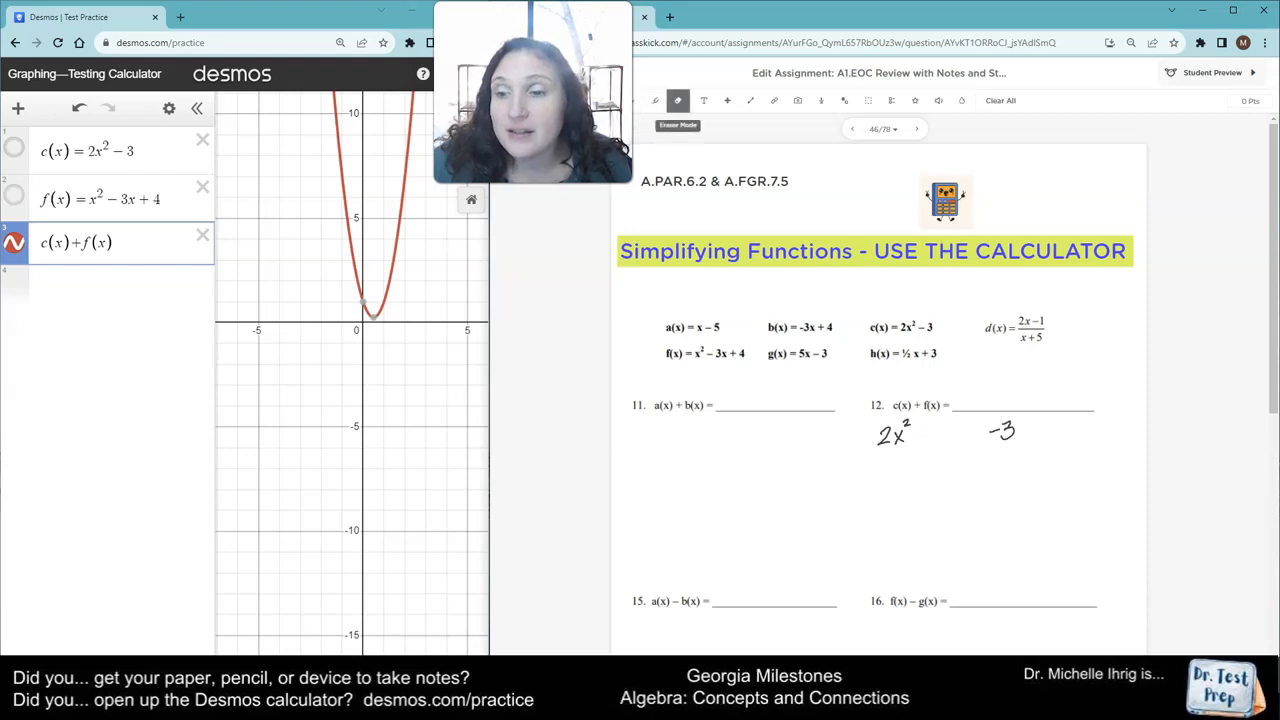
Step: Handwrite x² − 3x + 4 beneath the first polynomial, aligning like terms, with a sum line below and a plus sign in front
left_click(633, 101)
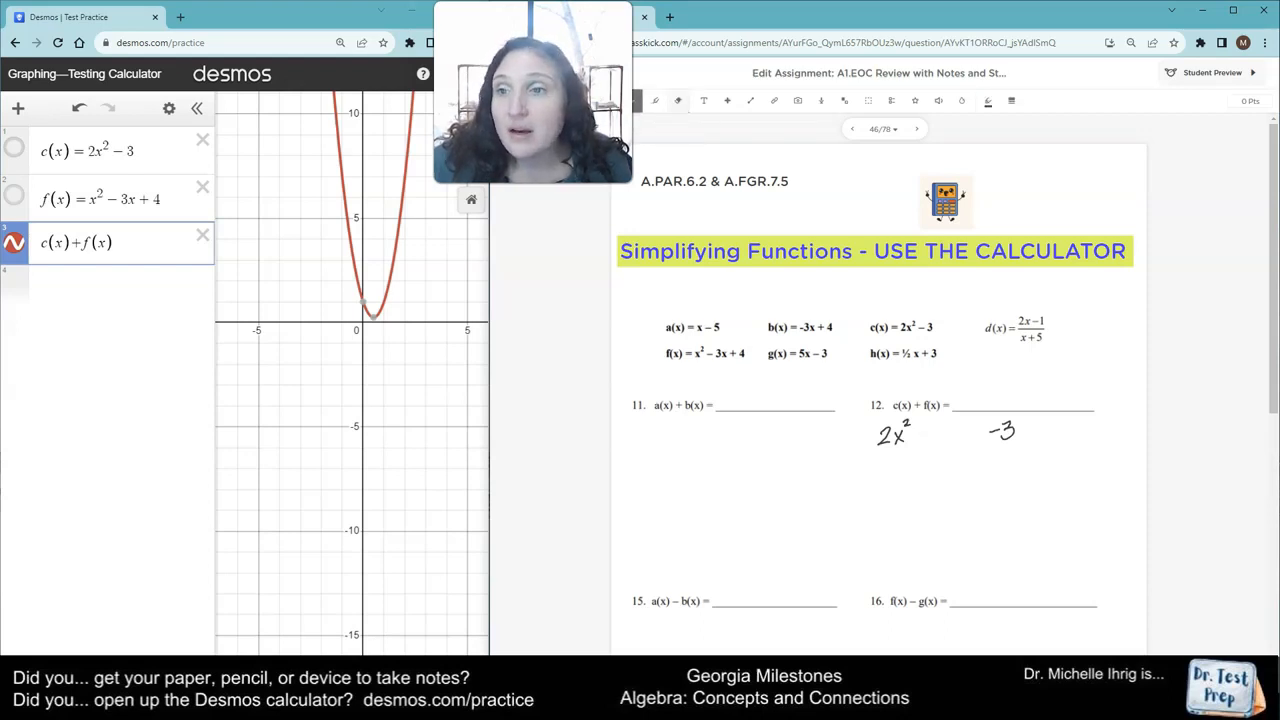
mouse_move(898, 456)
left_mouse_down()
mouse_move(908, 470)
mouse_move(897, 471)
mouse_move(913, 457)
mouse_move(1010, 463)
left_mouse_up()
left_click_drag(856, 477, 1030, 457)
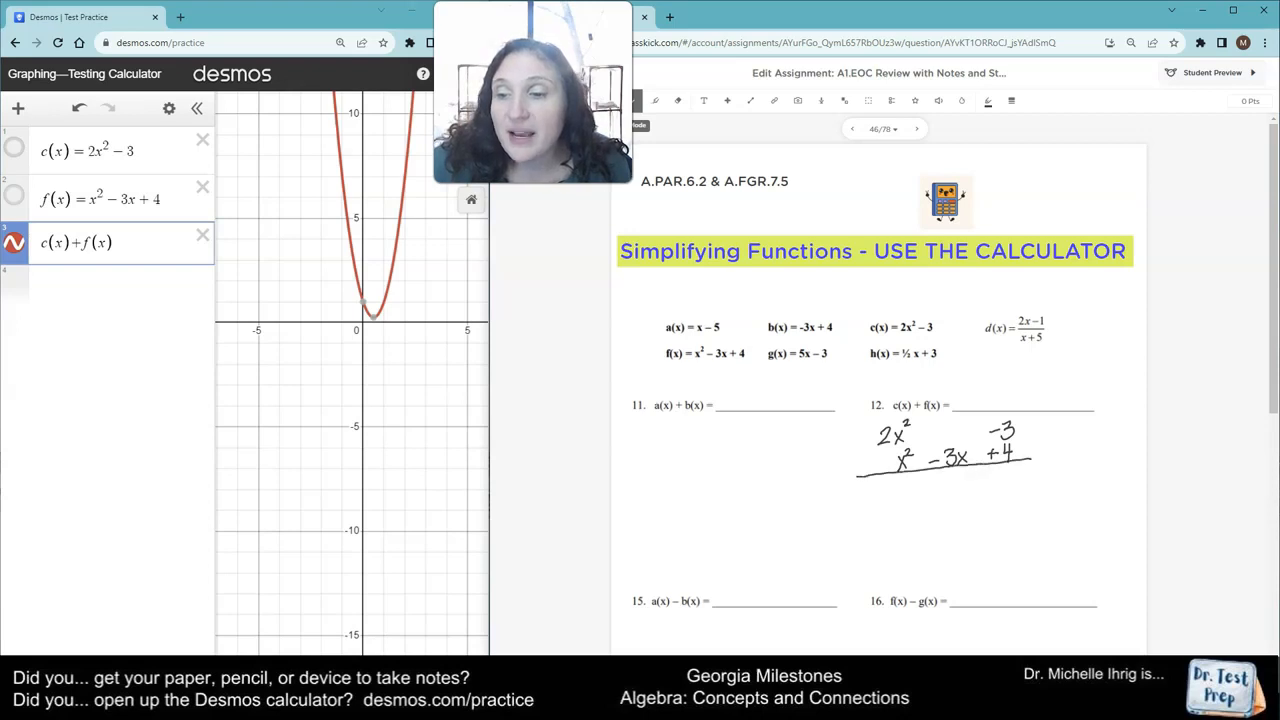
left_click_drag(854, 457, 868, 457)
left_click_drag(858, 452, 858, 466)
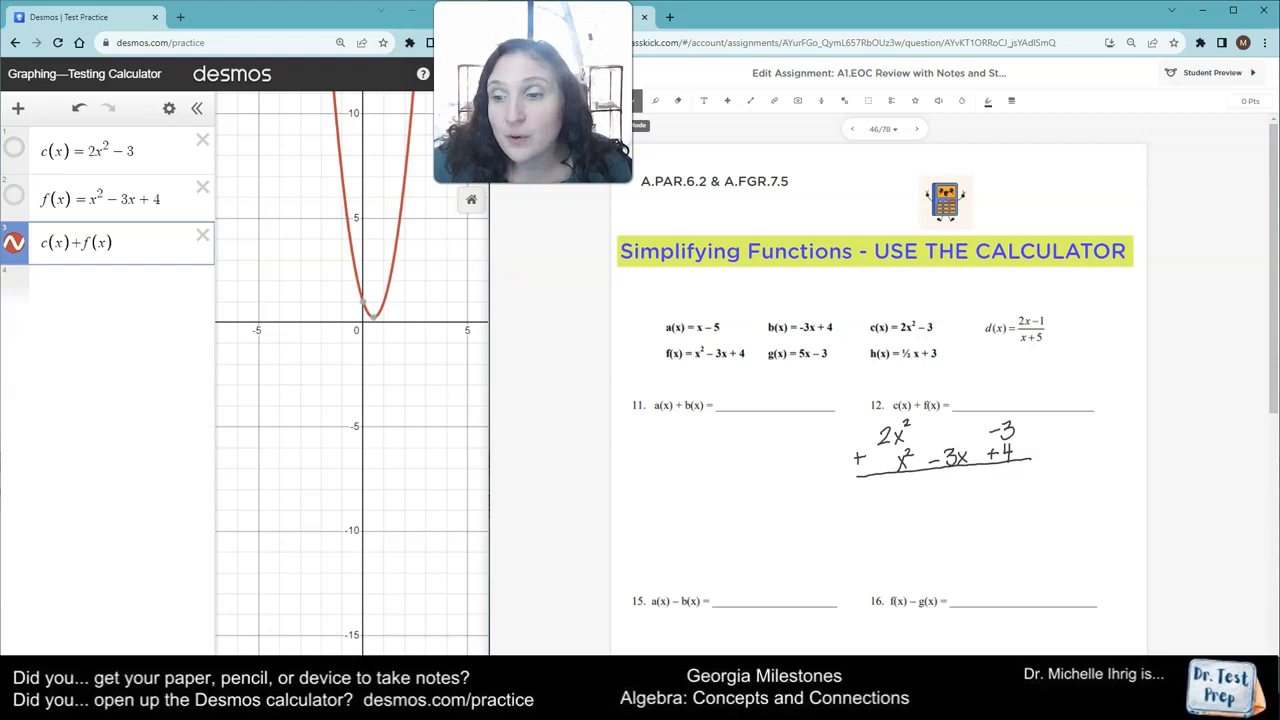
Step: Handwrite the sum 3x² − 3x + 1 below the line under question 12
mouse_move(1010, 475)
left_mouse_down()
mouse_move(1009, 488)
mouse_move(947, 490)
mouse_move(969, 489)
left_mouse_up()
left_click_drag(969, 479, 959, 489)
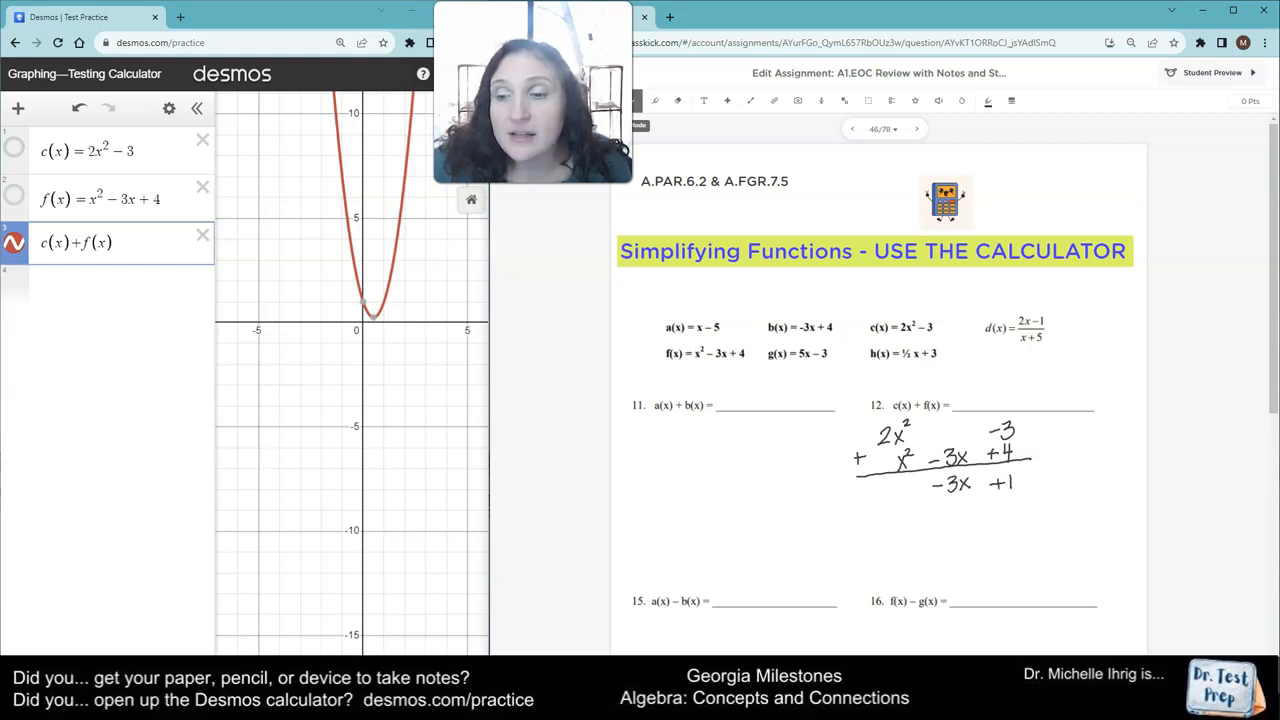
mouse_move(885, 483)
left_mouse_down()
mouse_move(888, 499)
mouse_move(925, 486)
left_mouse_up()
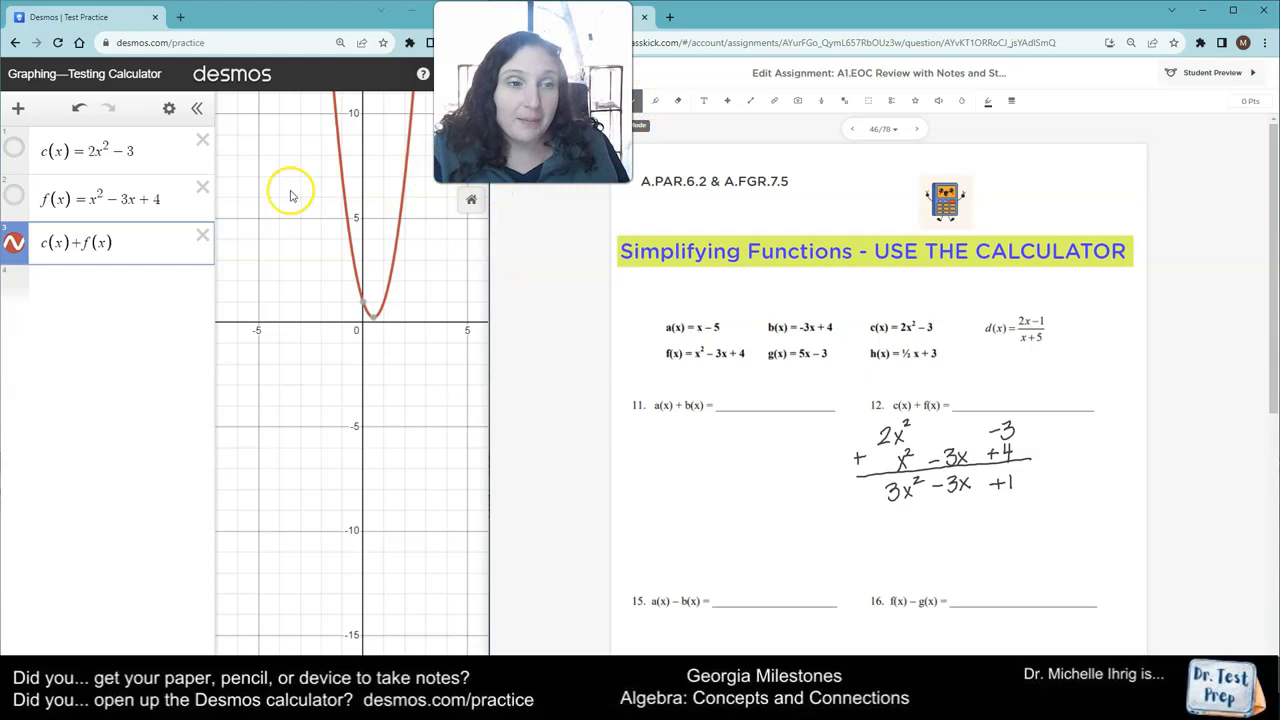
Step: Graph 3x² − 3x + 1 as the fourth expression in the calculator
left_click(58, 293)
type("3x^2-3x")
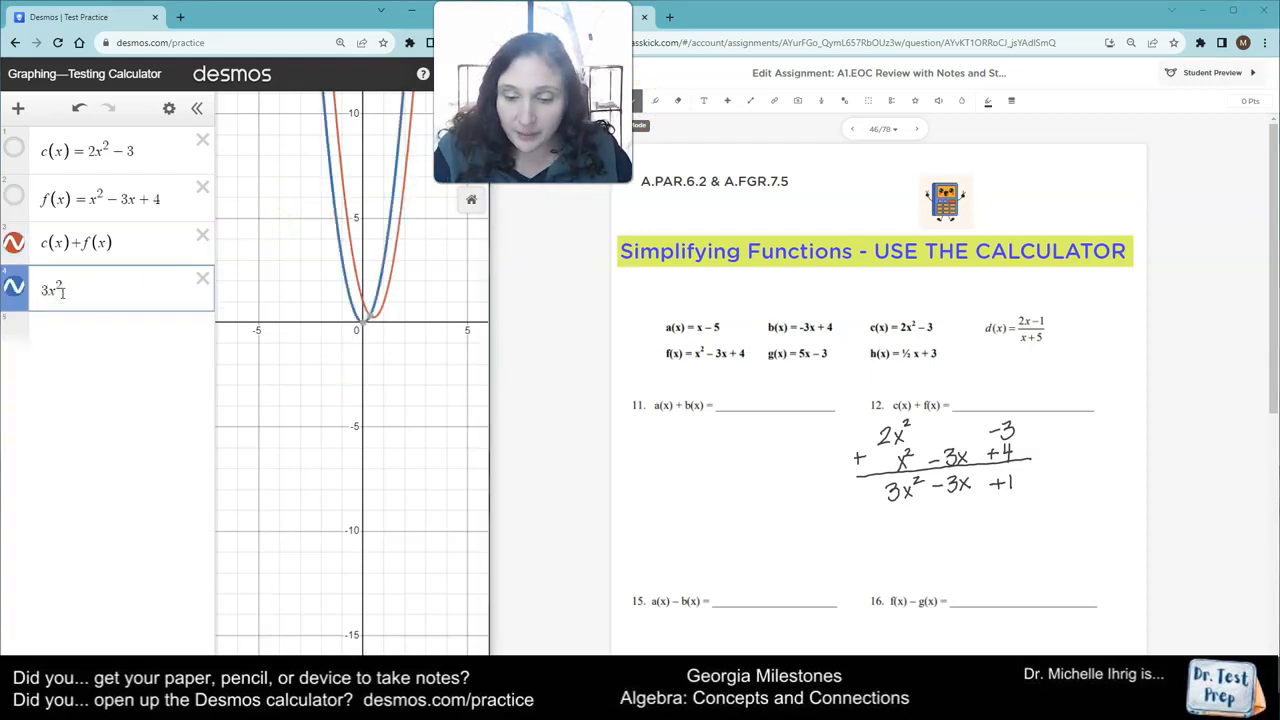
type("+")
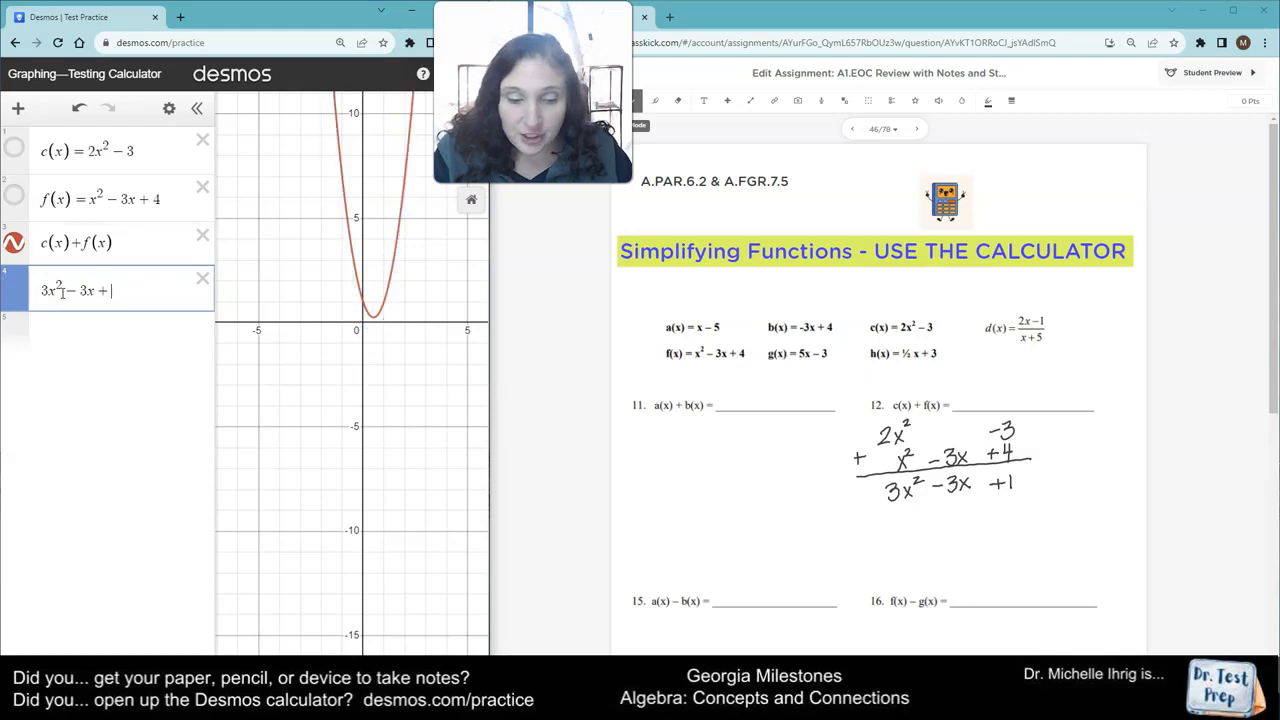
type("1")
Step: Hide and show the graph of 3x² − 3x + 1 repeatedly to compare it with the graph of c(x) + f(x)
left_click(16, 287)
left_click(16, 287)
left_click(16, 287)
left_click(16, 287)
left_click(16, 287)
left_click(16, 287)
left_click(16, 287)
left_click(16, 287)
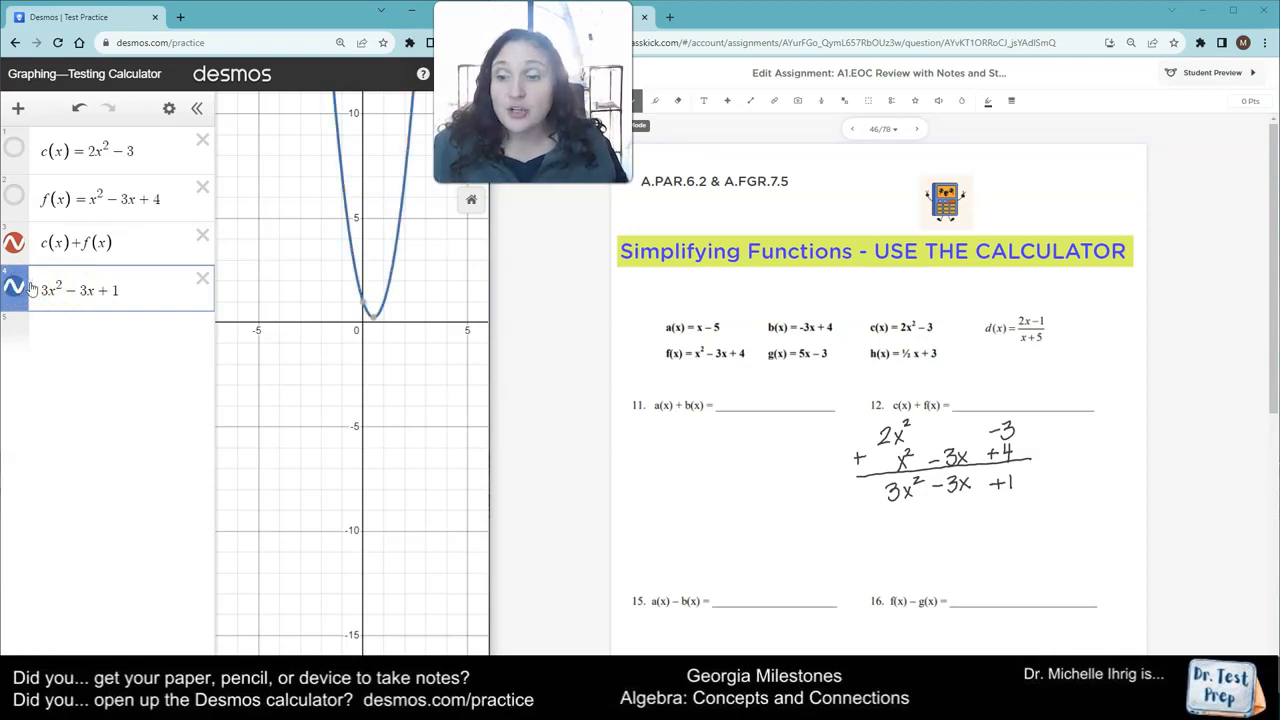
Step: Handwrite x² − 3x + 4 under question 16 on the worksheet
scroll(714, 466, "down", 2)
left_click_drag(730, 461, 725, 467)
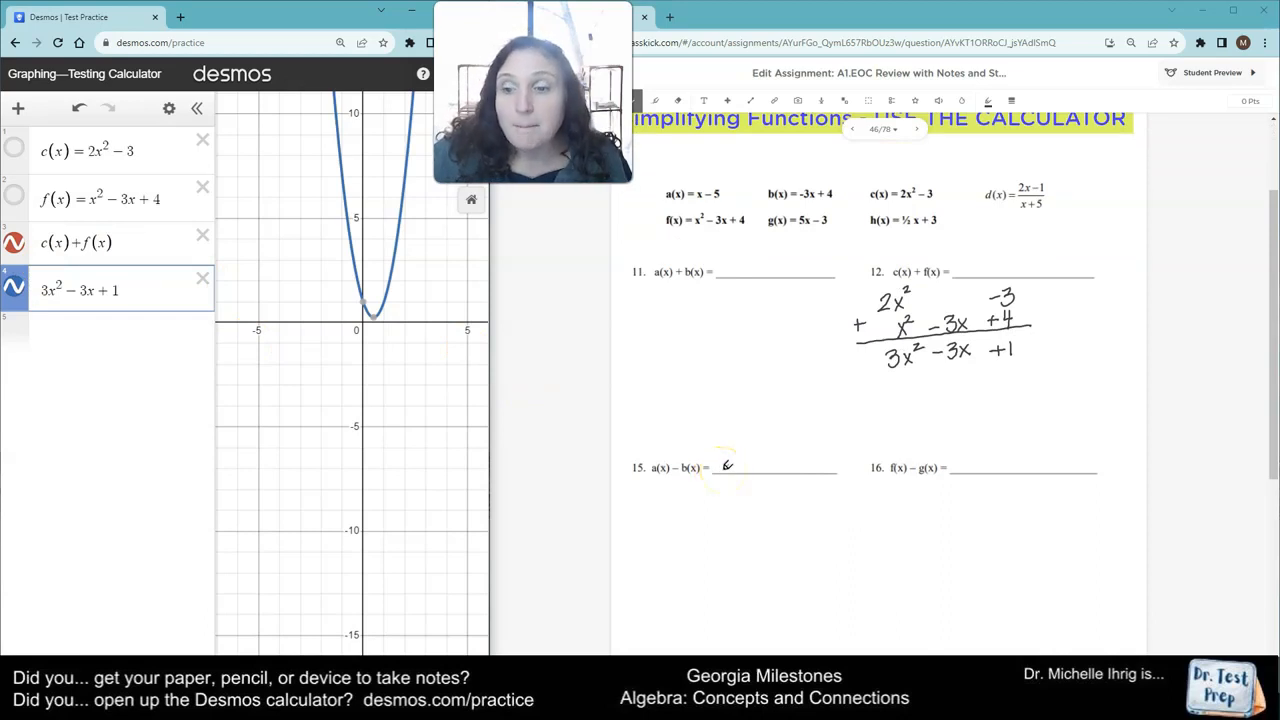
left_click_drag(900, 503, 908, 516)
mouse_move(908, 503)
left_mouse_down()
mouse_move(900, 516)
mouse_move(920, 495)
mouse_move(975, 509)
left_mouse_up()
mouse_move(975, 496)
left_mouse_down()
mouse_move(964, 510)
mouse_move(1001, 498)
left_mouse_up()
mouse_move(992, 491)
left_mouse_down()
mouse_move(992, 507)
mouse_move(1021, 498)
mouse_move(1016, 510)
left_mouse_up()
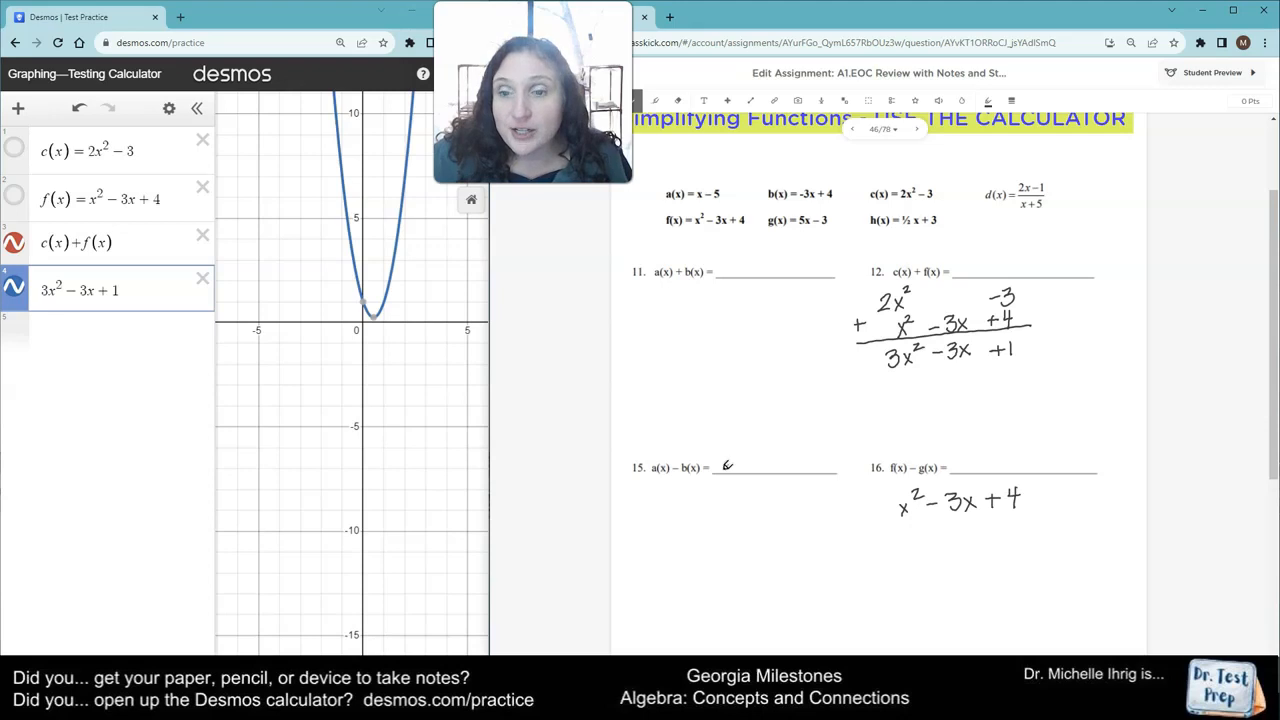
Step: Handwrite −5x + 3 beneath x² − 3x + 4, aligning like terms, with a plus sign in front and a sum line below
left_click_drag(858, 546, 880, 545)
mouse_move(966, 527)
left_mouse_down()
mouse_move(955, 545)
mouse_move(980, 545)
left_mouse_up()
mouse_move(979, 531)
left_mouse_down()
mouse_move(967, 545)
mouse_move(1015, 541)
left_mouse_up()
left_click_drag(869, 537, 869, 561)
left_click_drag(731, 461, 727, 466)
left_click_drag(931, 539, 1001, 545)
left_click_drag(874, 569, 1040, 562)
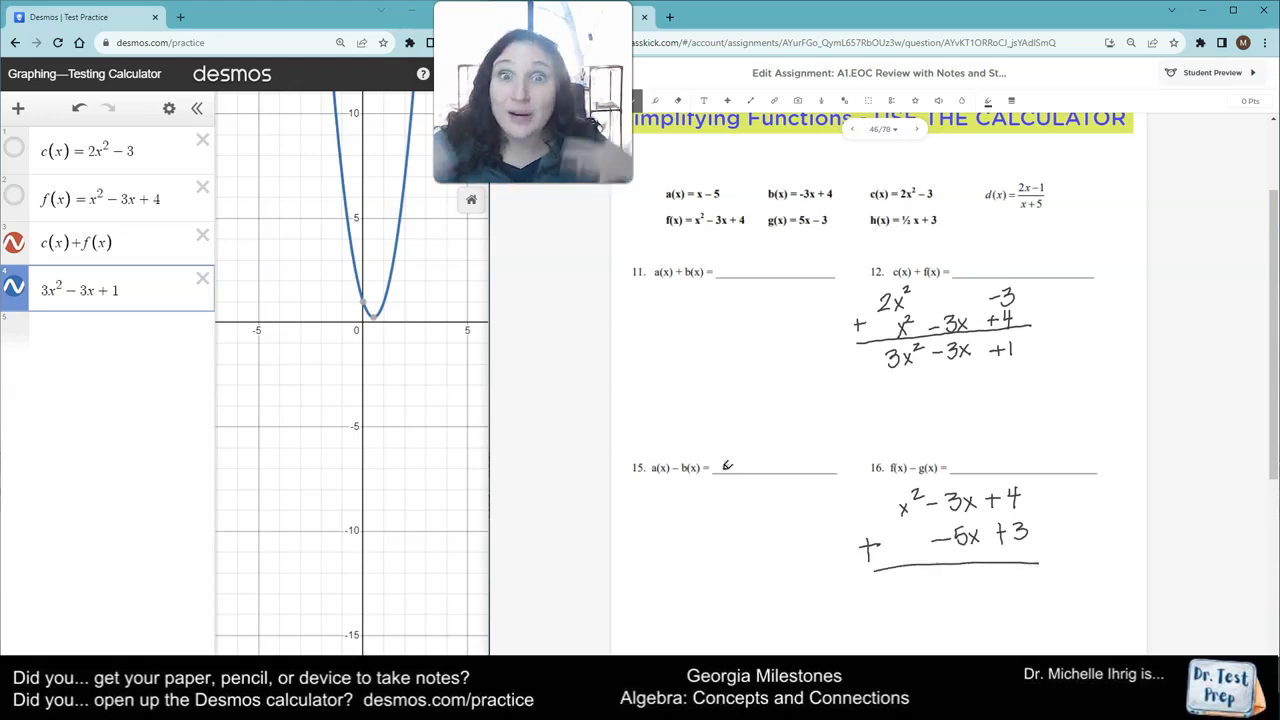
Step: Look over the EOC-style questions on pages 47 and 48 of the assignment and return to page 46
left_click(916, 130)
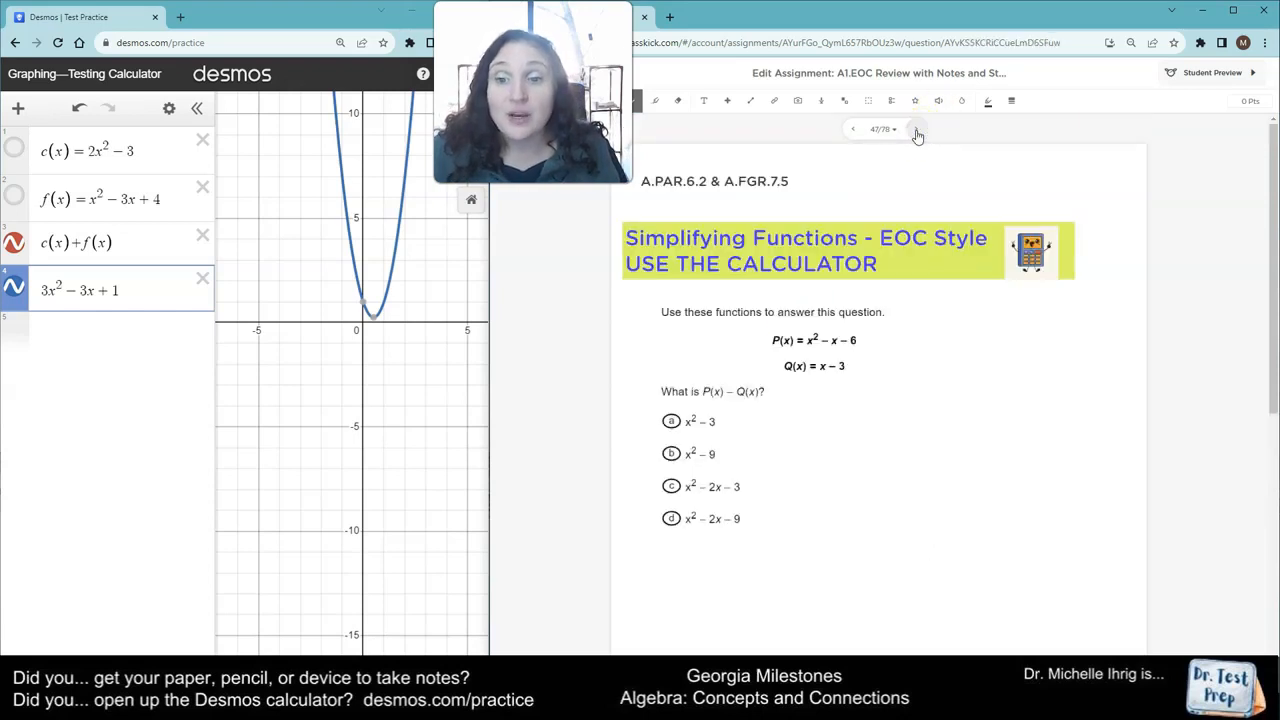
left_click(917, 131)
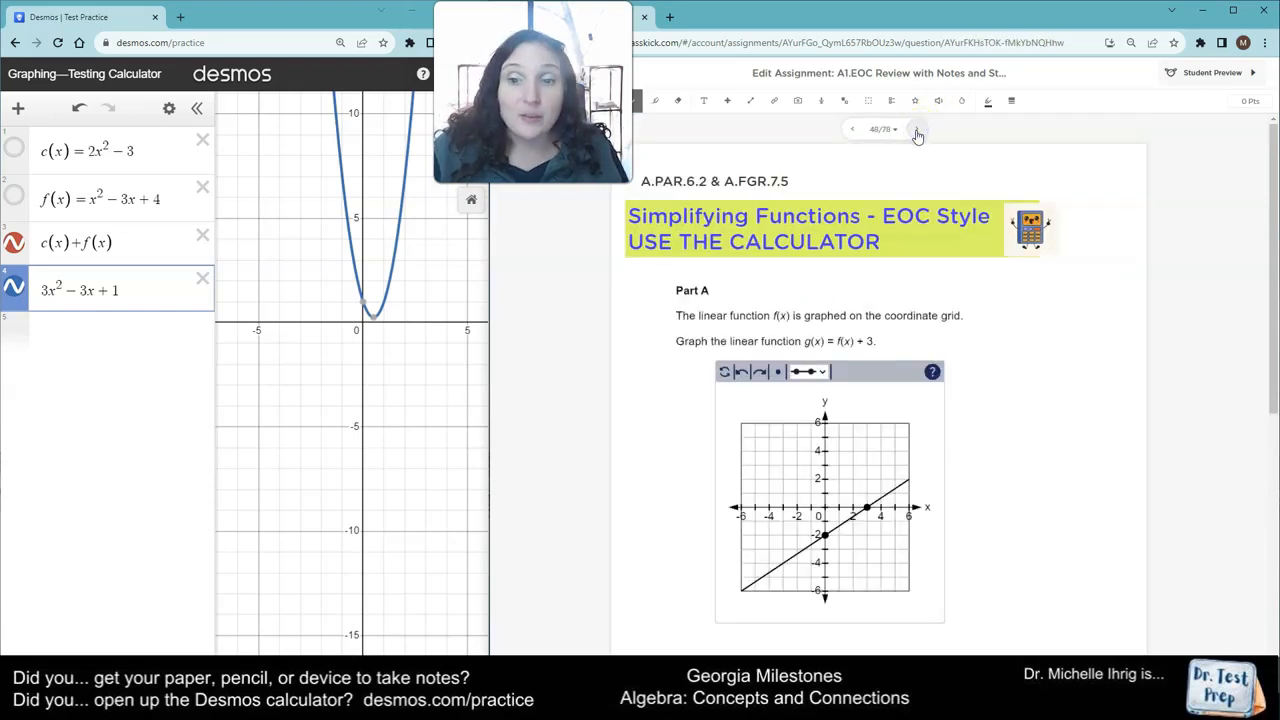
left_click(854, 131)
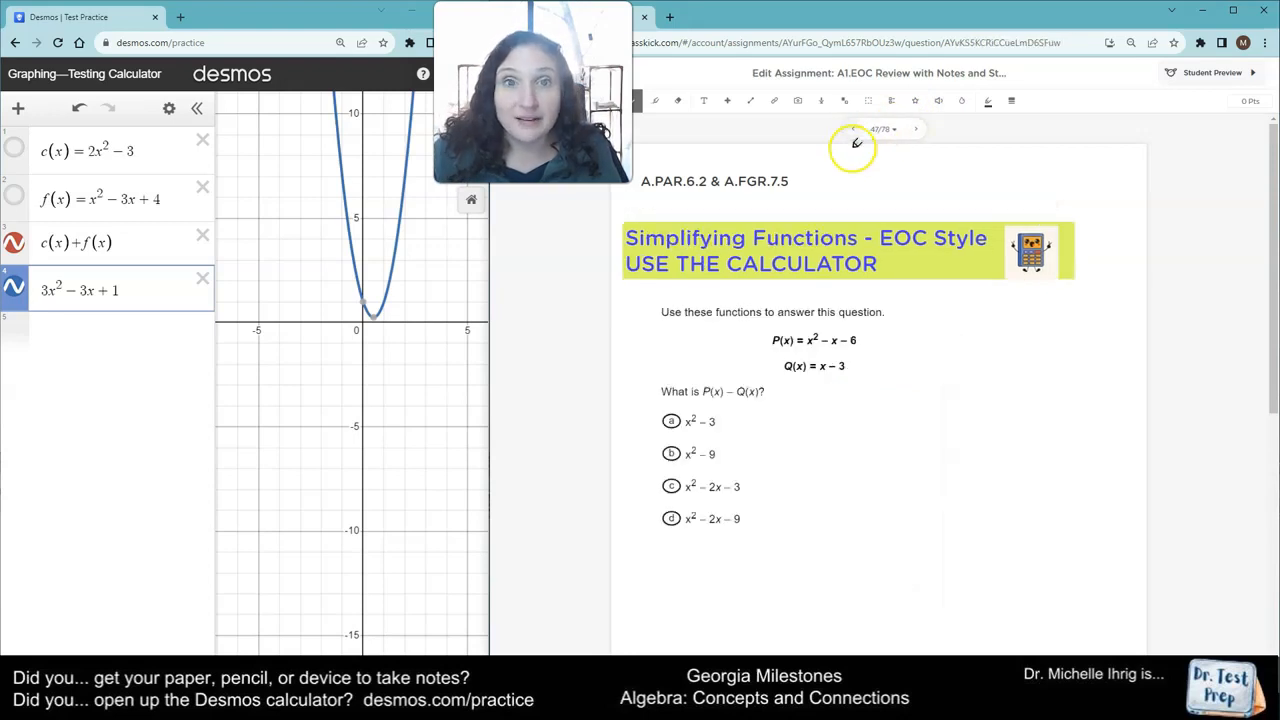
left_click(853, 132)
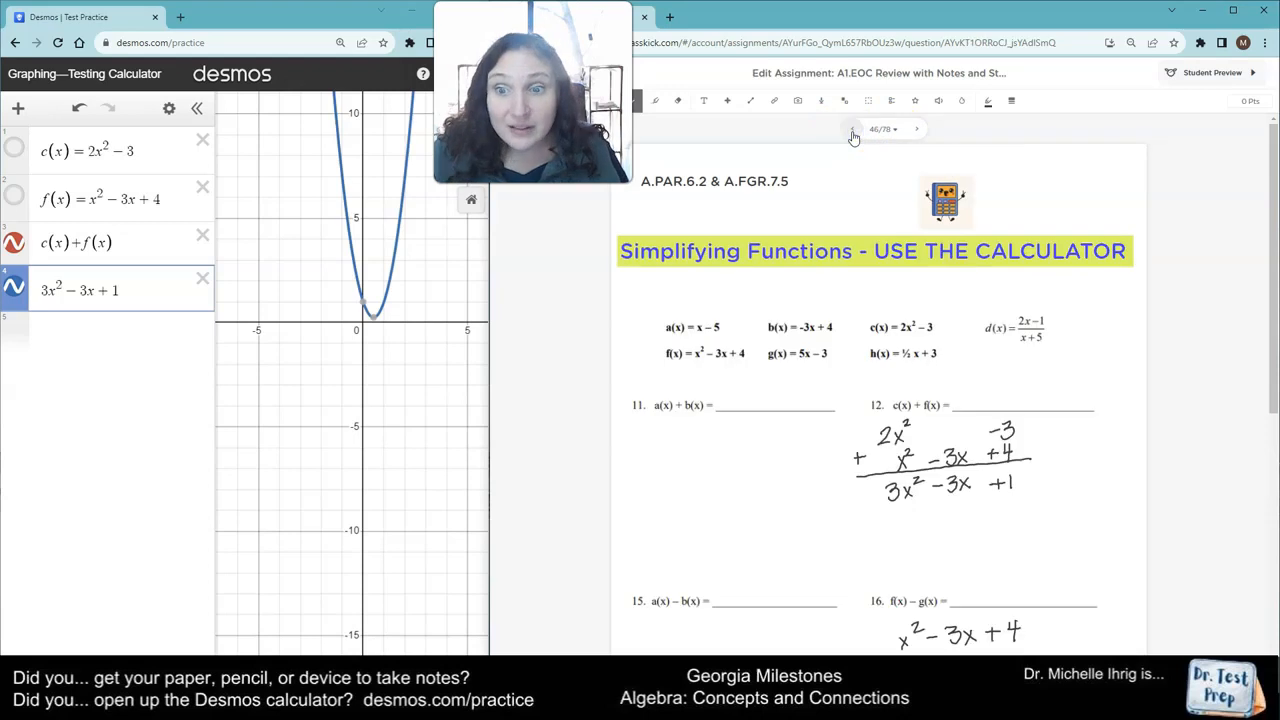